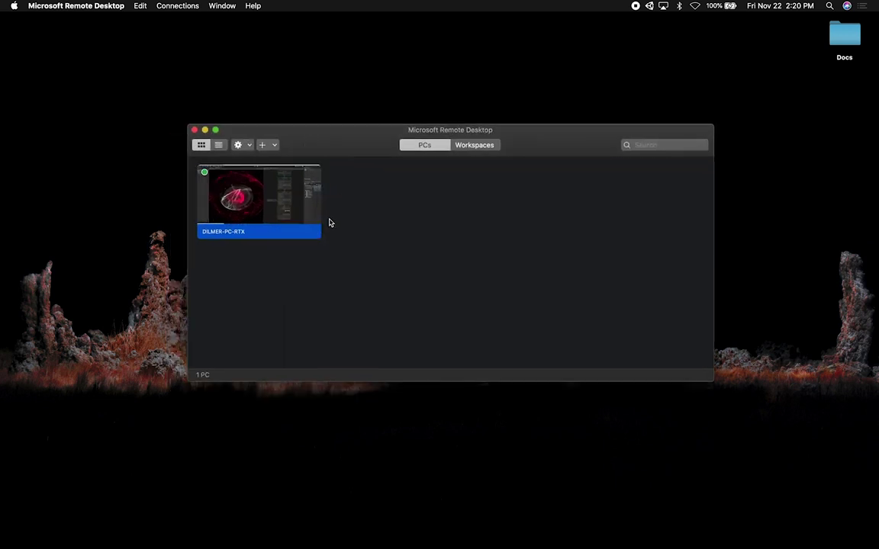
# - Review the saved remote PC's general, display, device and folder settings without saving, and check its running Unity session
pyautogui.click(303, 232)
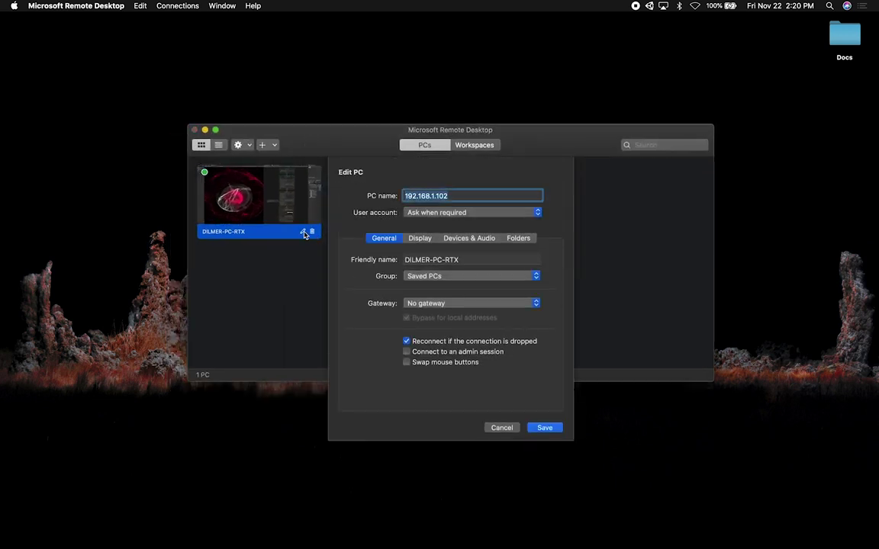
pyautogui.click(416, 240)
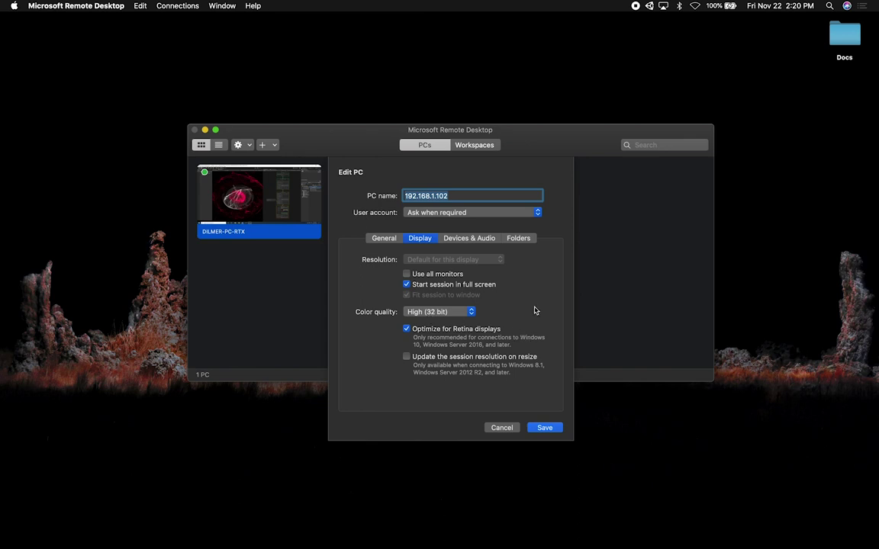
pyautogui.click(479, 241)
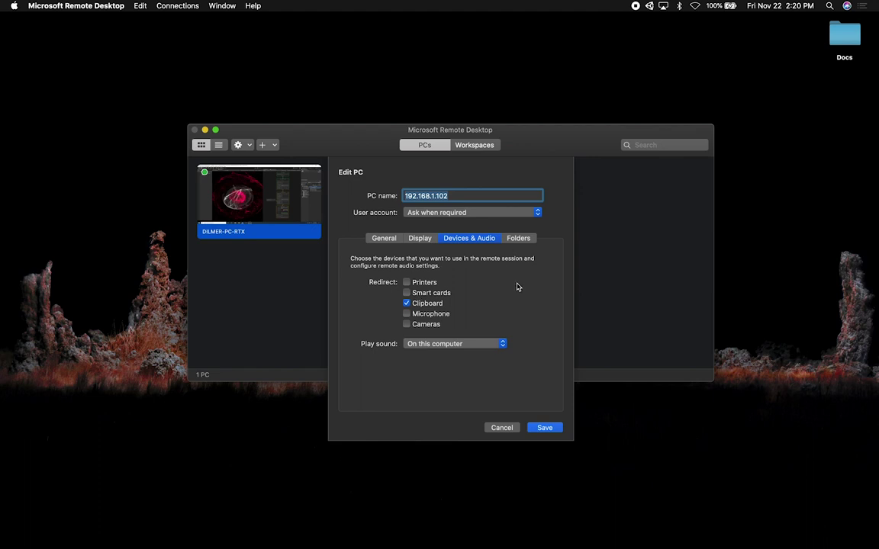
pyautogui.click(518, 238)
pyautogui.click(379, 239)
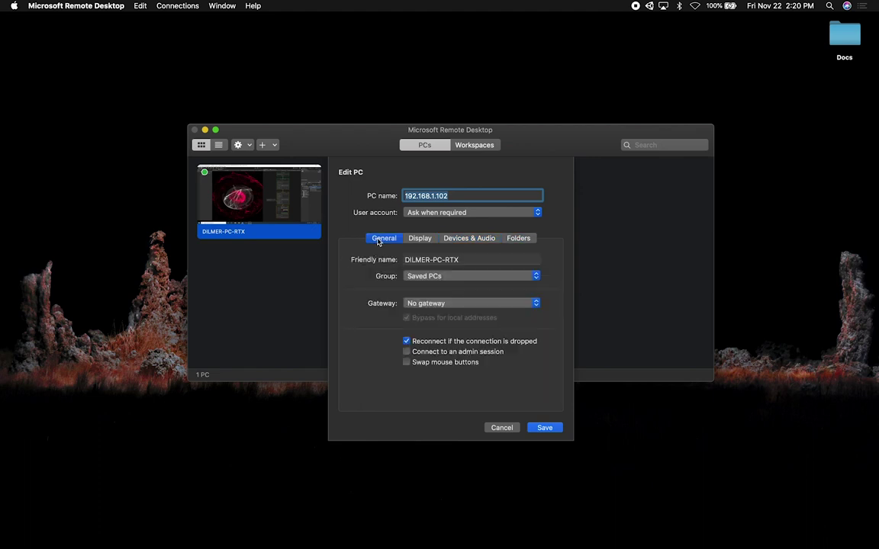
pyautogui.click(501, 427)
pyautogui.hotkey('ctrl', 'Right')
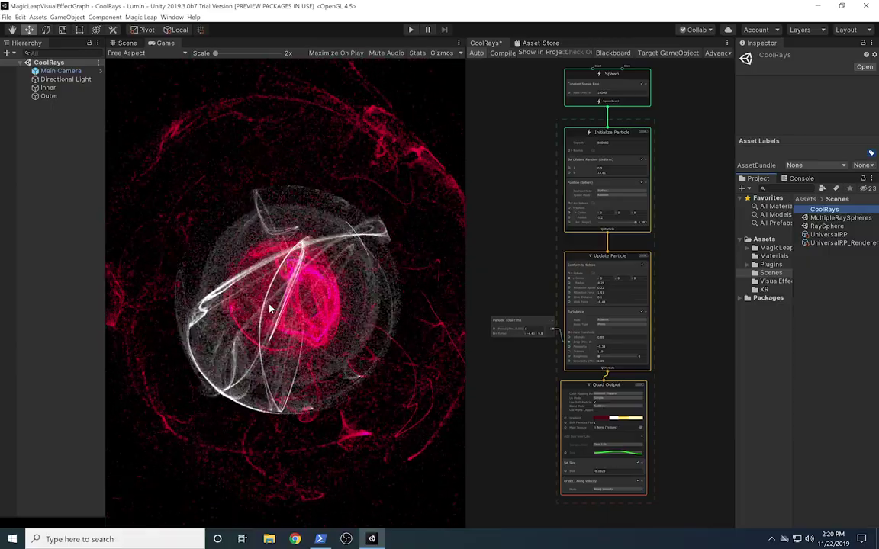
pyautogui.hotkey('ctrl', 'Left')
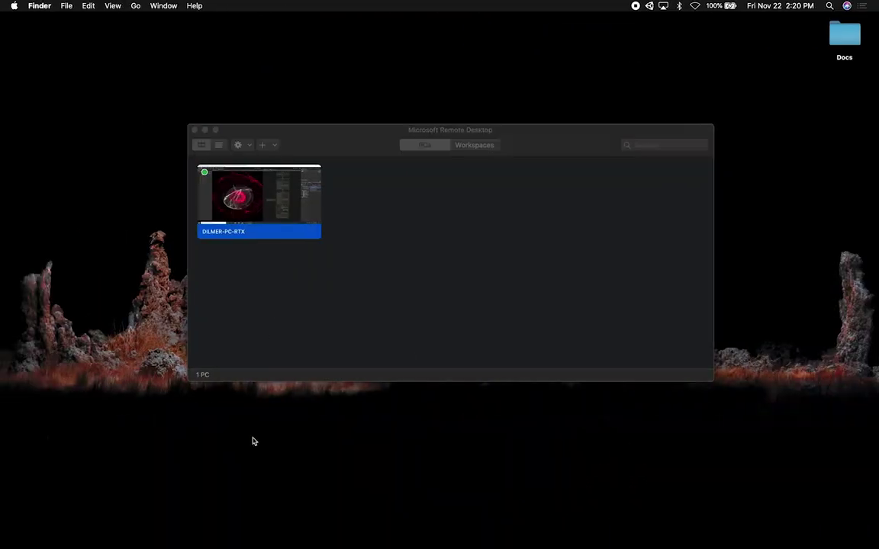
# - Launch Unity Hub on the Mac
pyautogui.press('super+space')
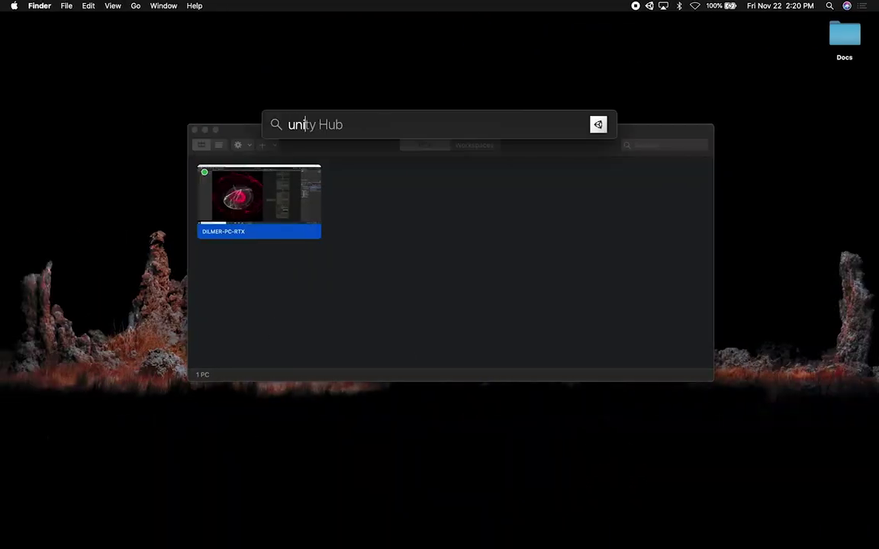
pyautogui.write('uni')
pyautogui.press('Return')
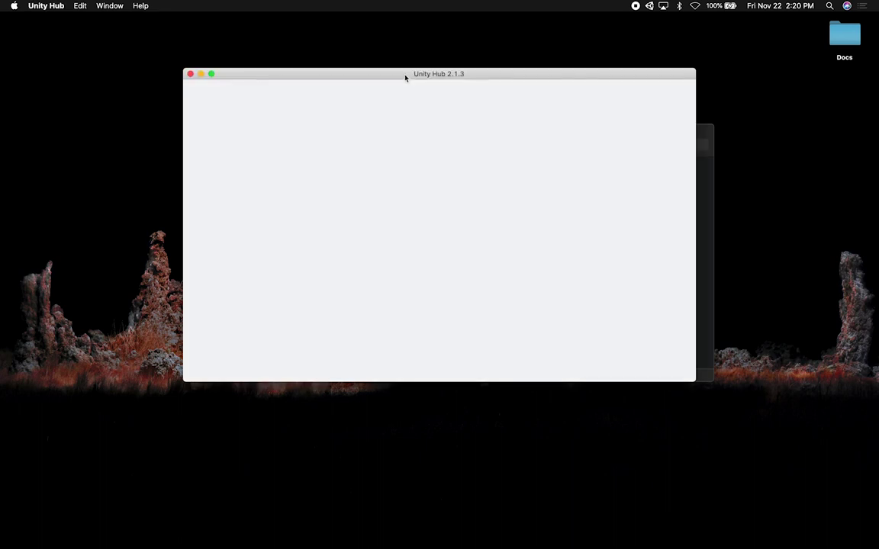
# - Move the Unity Hub and Remote Desktop windows apart and open the MagicLeapVisualEffectGraph project
pyautogui.moveTo(405, 78); pyautogui.dragTo(423, 100)
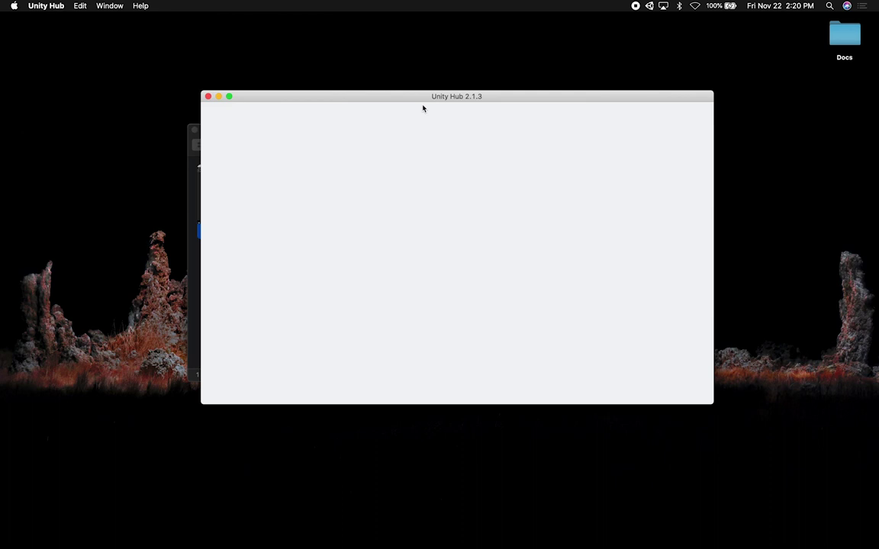
pyautogui.moveTo(421, 96); pyautogui.dragTo(517, 51)
pyautogui.click(368, 137)
pyautogui.moveTo(279, 165); pyautogui.dragTo(165, 123)
pyautogui.moveTo(508, 58); pyautogui.dragTo(509, 63)
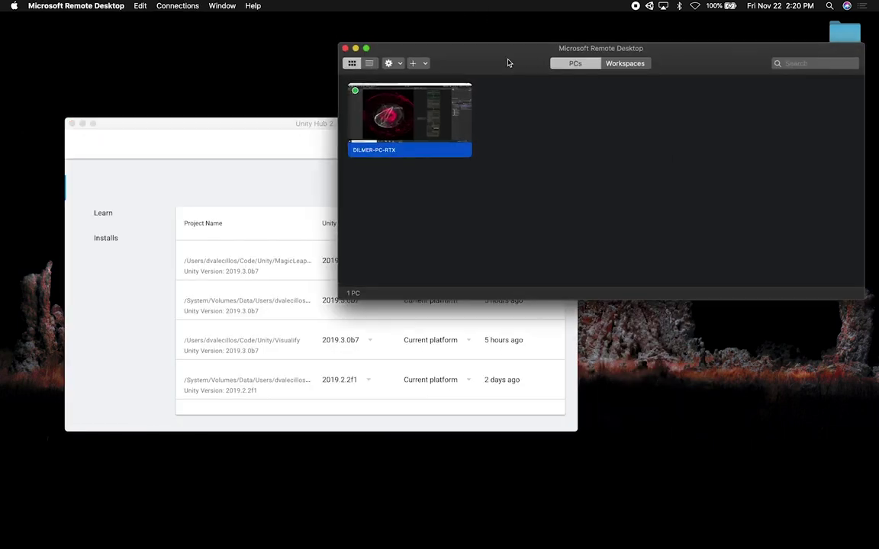
pyautogui.moveTo(284, 135); pyautogui.dragTo(279, 139)
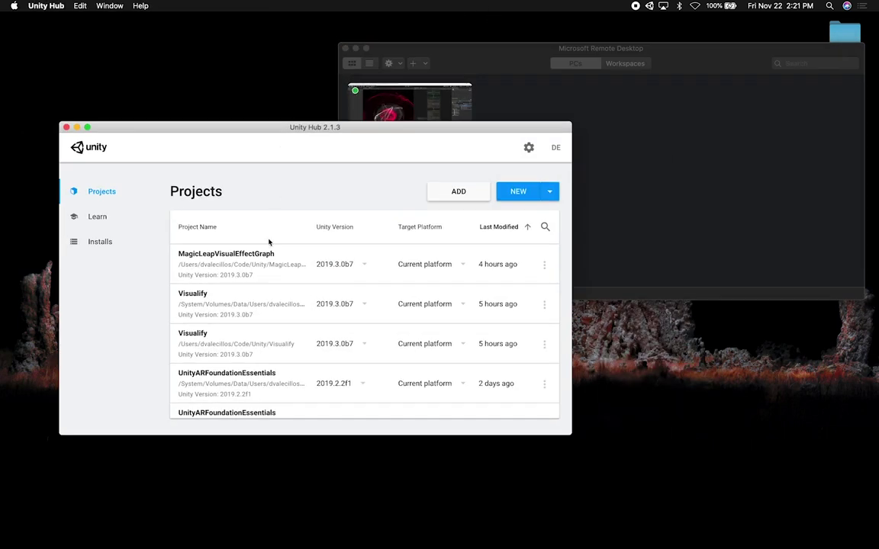
pyautogui.click(222, 258)
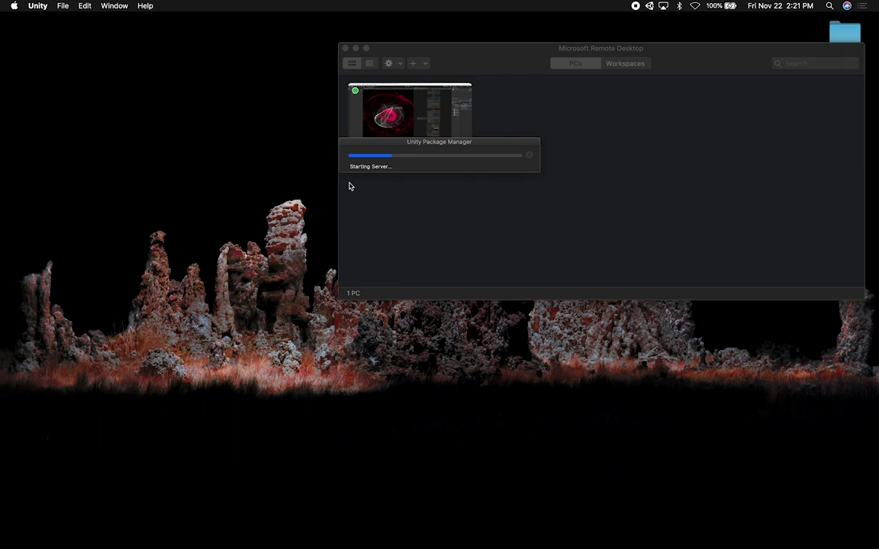
# - Switch to Google Chrome and go to the developer's GitHub profile page
pyautogui.click(351, 300)
pyautogui.press('super+space')
pyautogui.write('c')
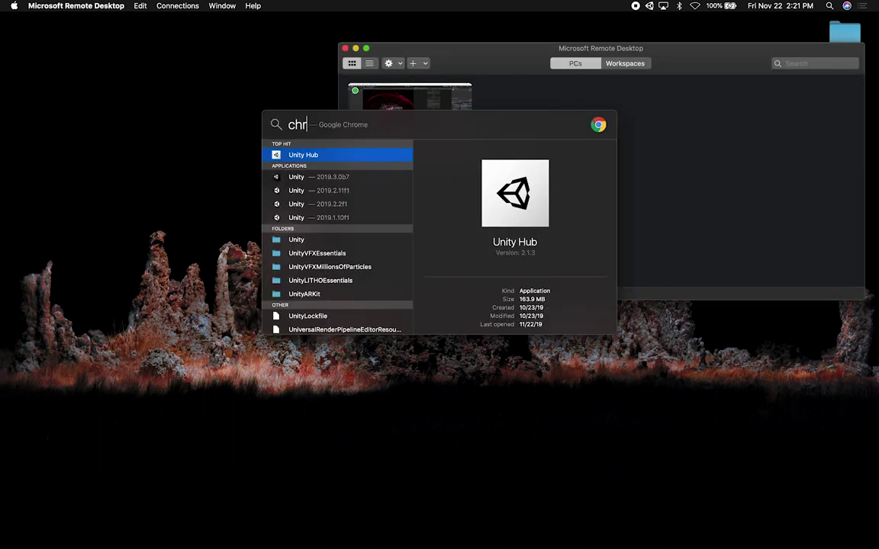
pyautogui.press('Return')
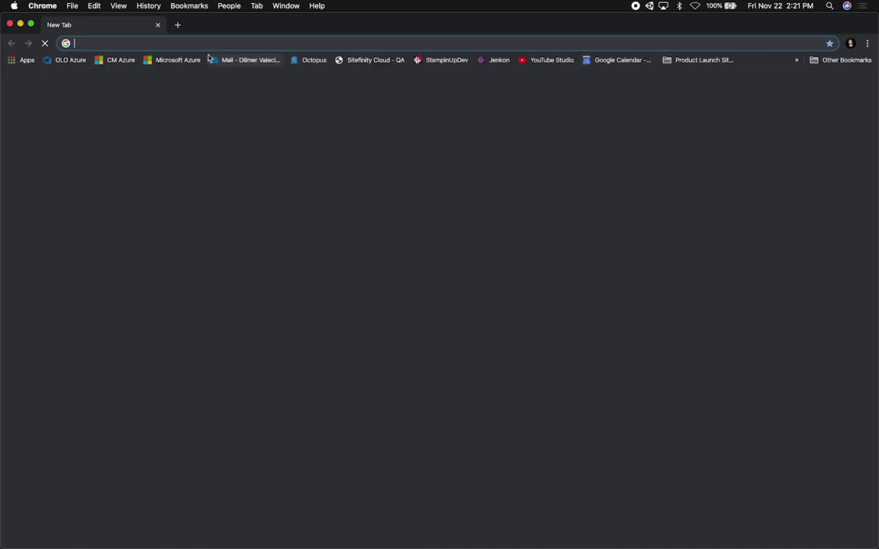
pyautogui.write('git')
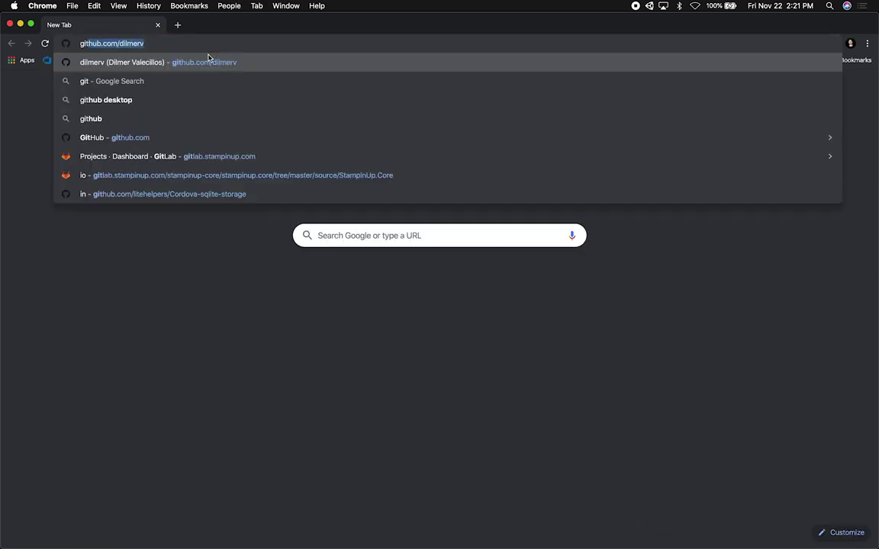
pyautogui.press('Right')
pyautogui.press('Return')
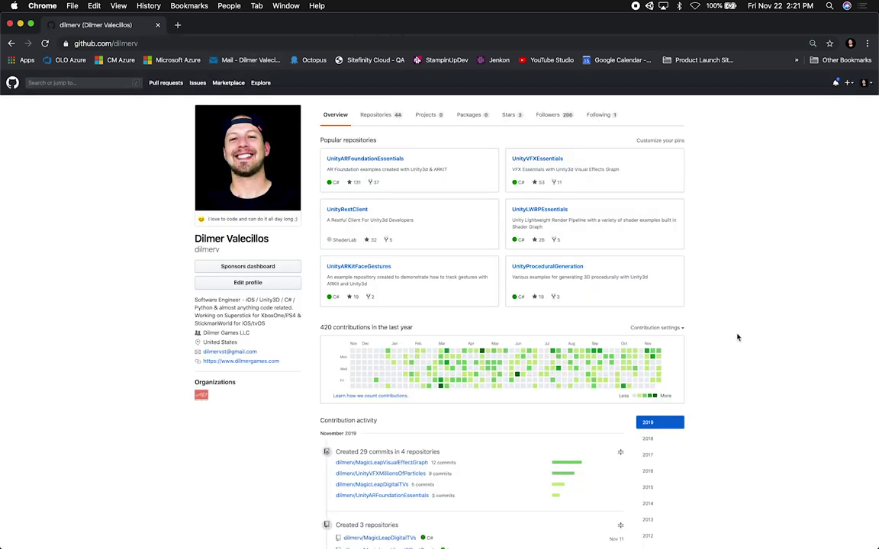
# - Open the MagicLeapVisualEffectGraph repository to review its URL and README, and quit Chrome
pyautogui.scroll(-3, 737, 337)
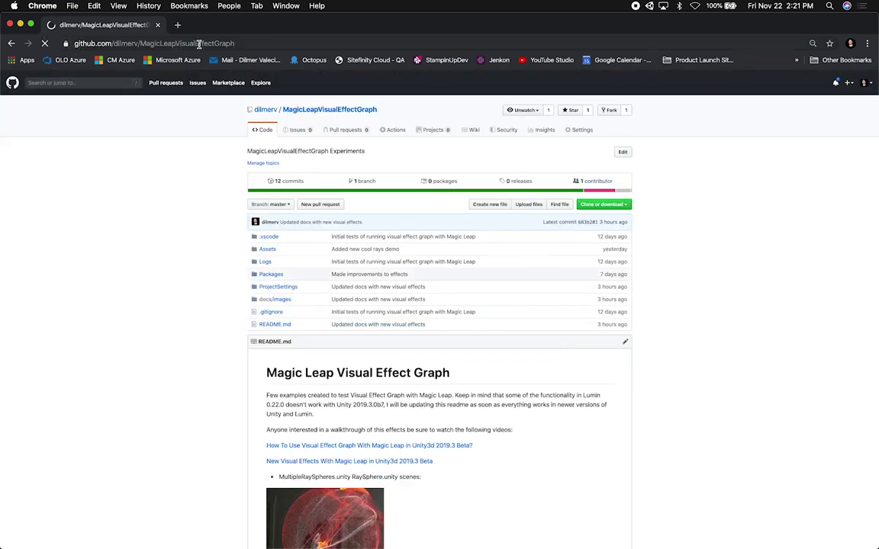
pyautogui.moveTo(252, 43); pyautogui.dragTo(77, 43)
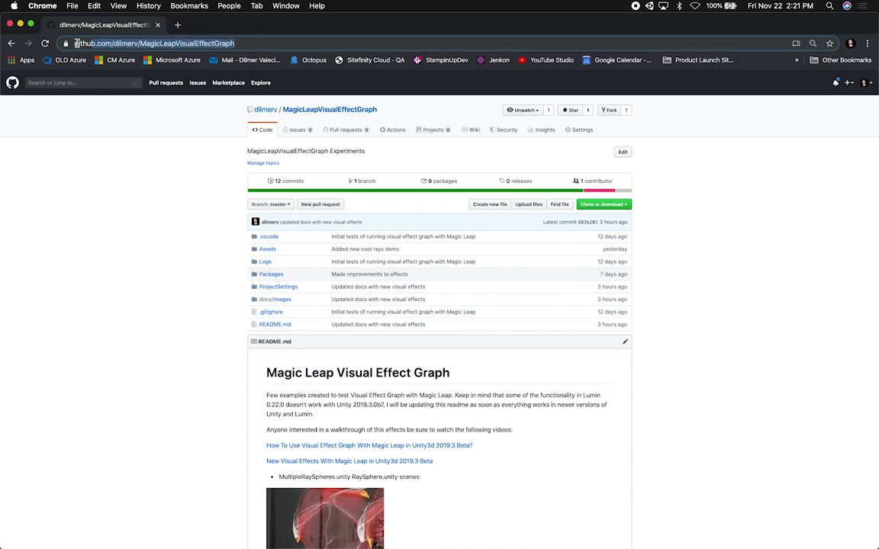
pyautogui.scroll(-10, 711, 412)
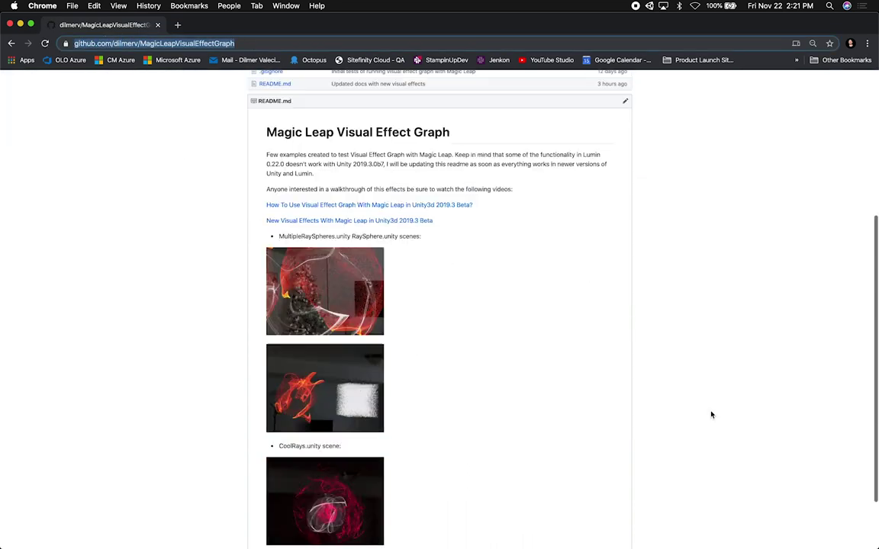
pyautogui.scroll(10, 484, 360)
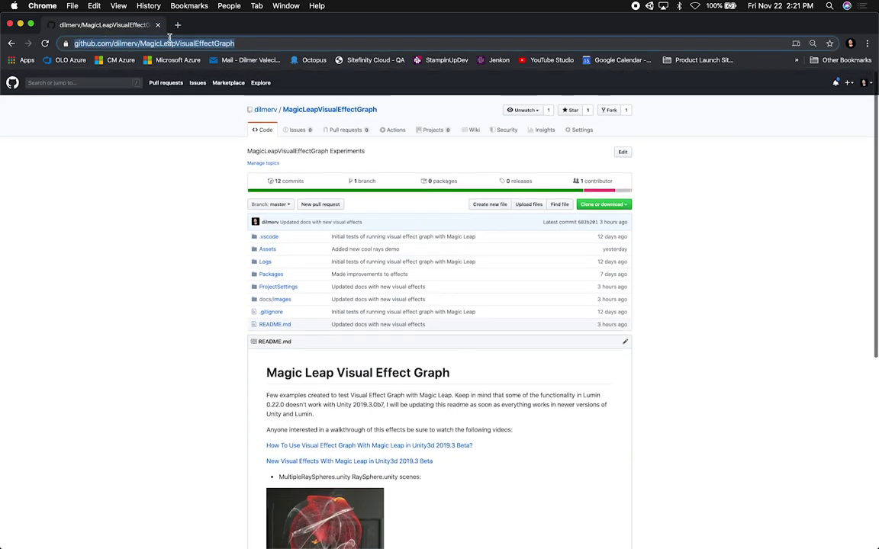
pyautogui.click(44, 6)
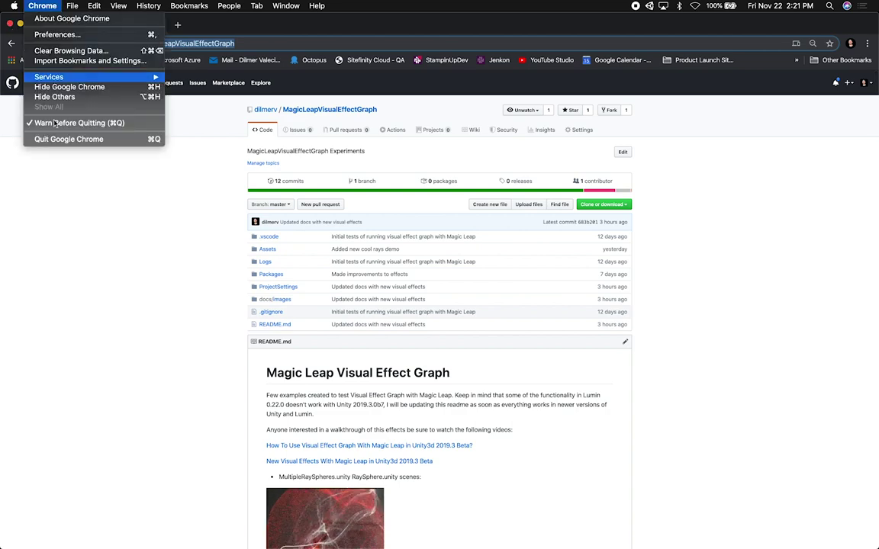
pyautogui.click(61, 140)
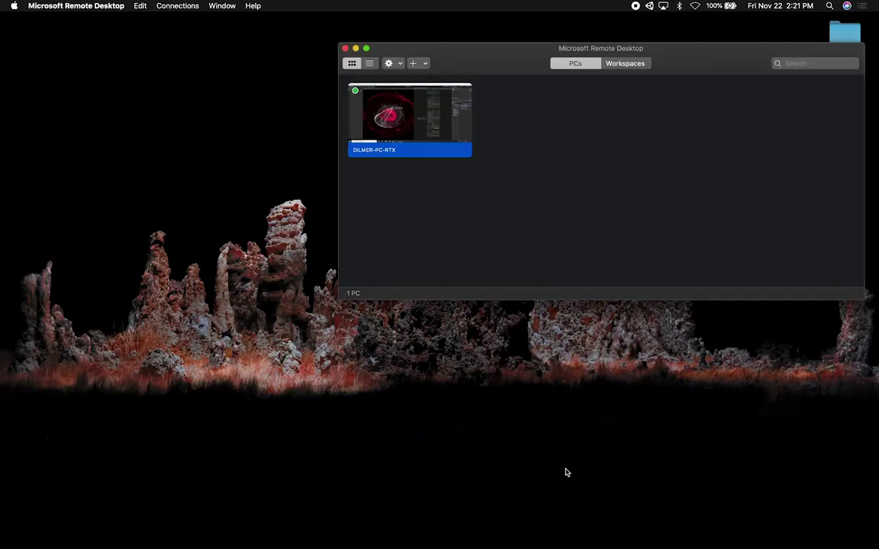
# - Switch to the MagicLeapVisualEffectGraph project in the Unity editor
pyautogui.moveTo(563, 538)
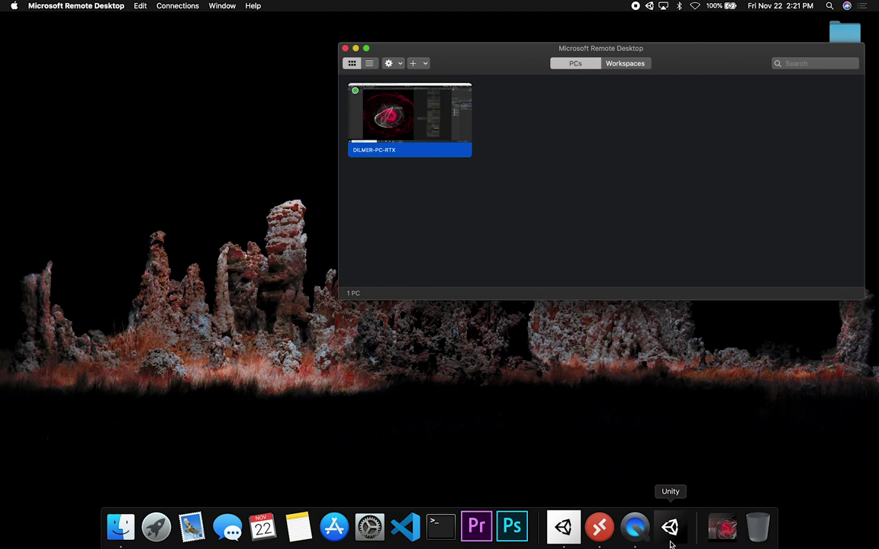
pyautogui.moveTo(587, 545)
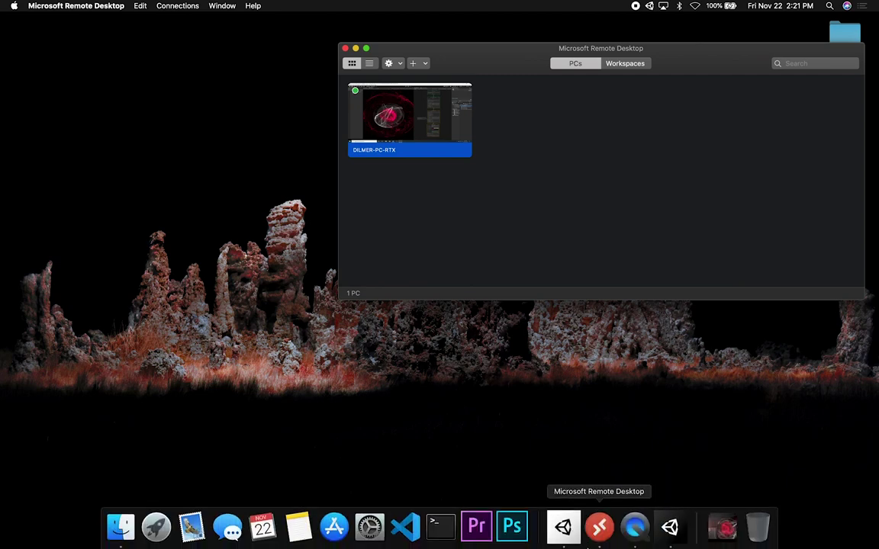
pyautogui.rightClick(670, 526)
pyautogui.click(630, 465)
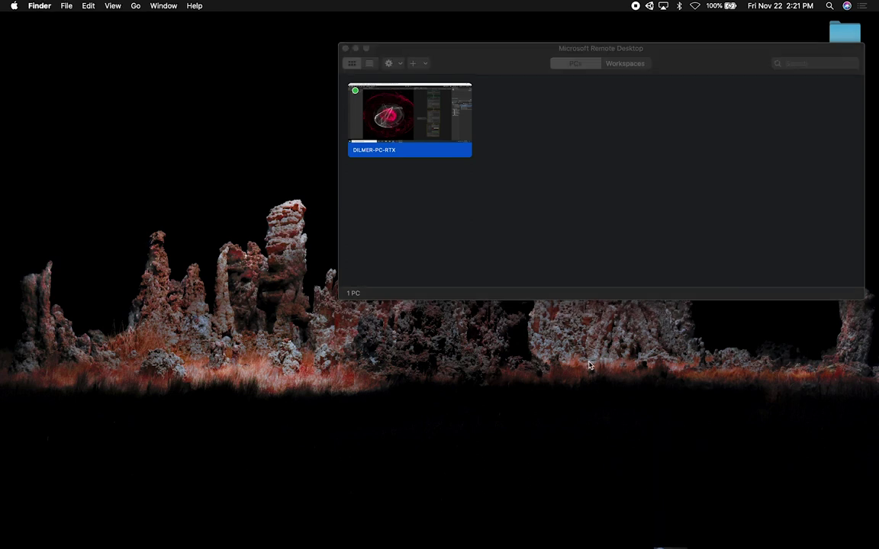
pyautogui.moveTo(667, 546)
pyautogui.click(669, 526)
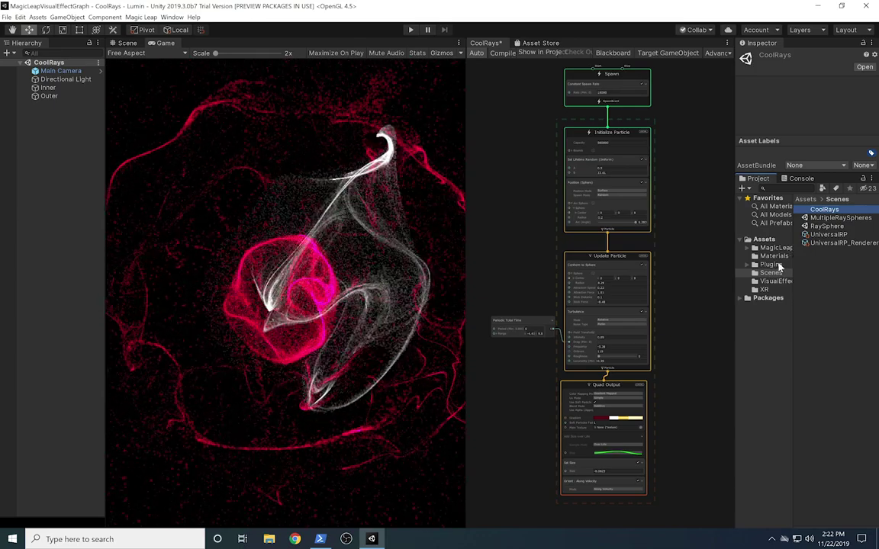
# - Duplicate the CoolRays scene in the project's Scenes folder
pyautogui.click(773, 265)
pyautogui.click(770, 273)
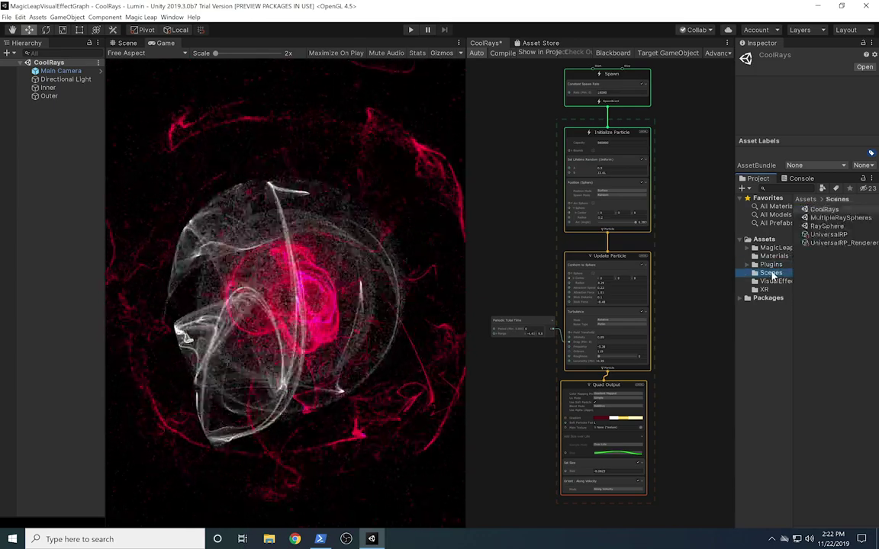
pyautogui.click(824, 211)
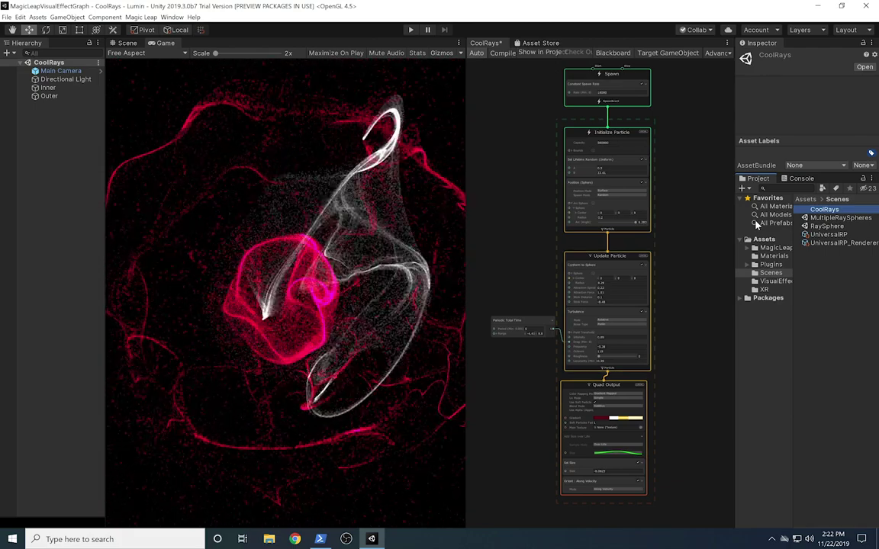
pyautogui.rightClick(830, 212)
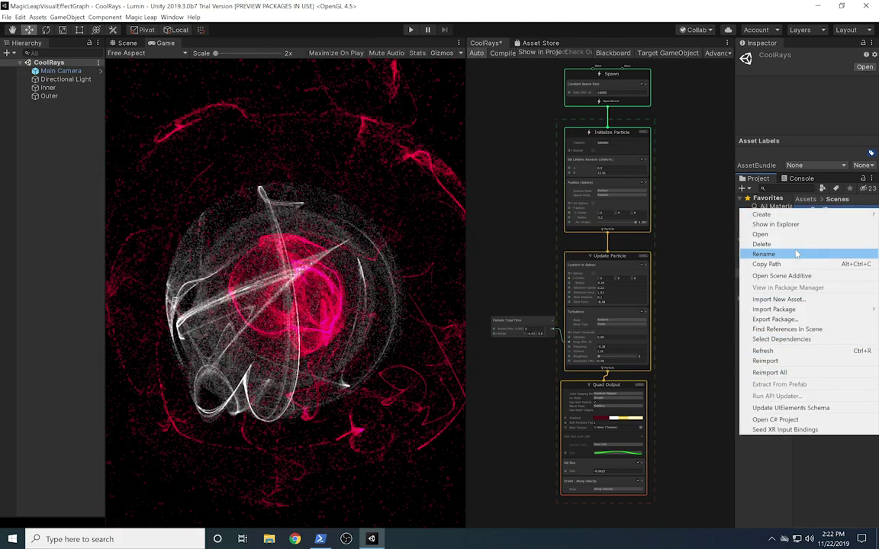
pyautogui.click(849, 463)
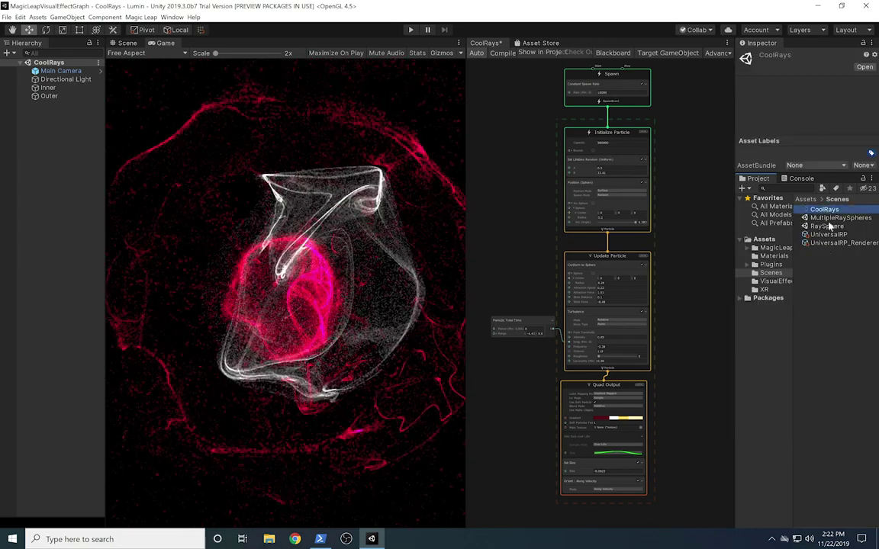
pyautogui.hotkey('ctrl', 'd')
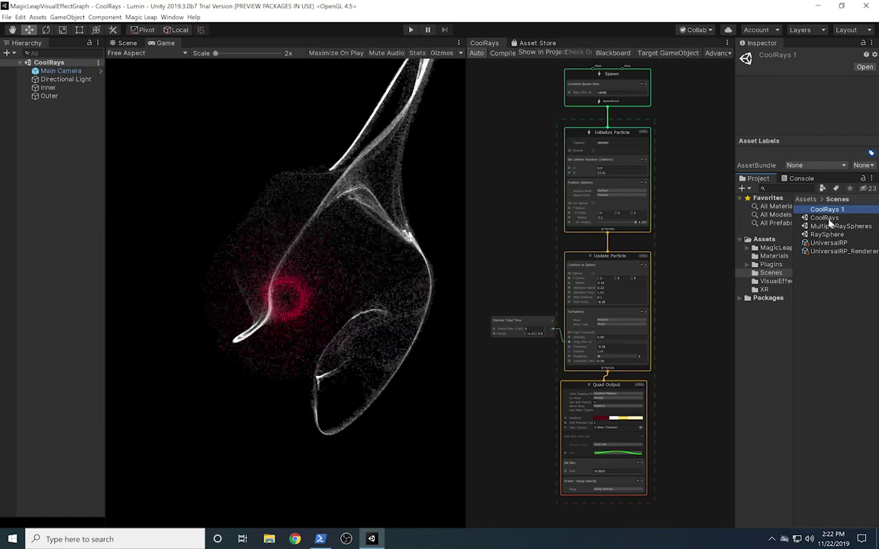
# - Rename the duplicated scene as CoolBlueRays and open it
pyautogui.press('F2')
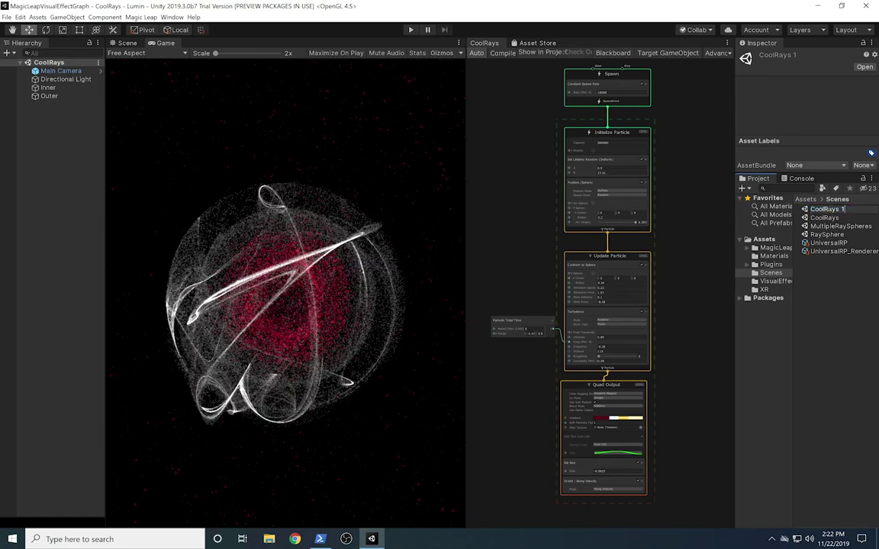
pyautogui.press('BackSpace')
pyautogui.press('BackSpace')
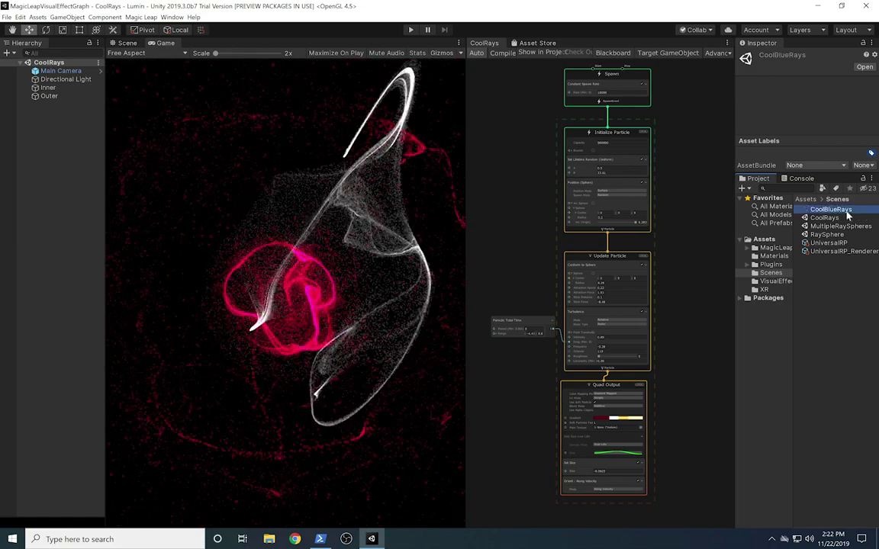
pyautogui.press('Return')
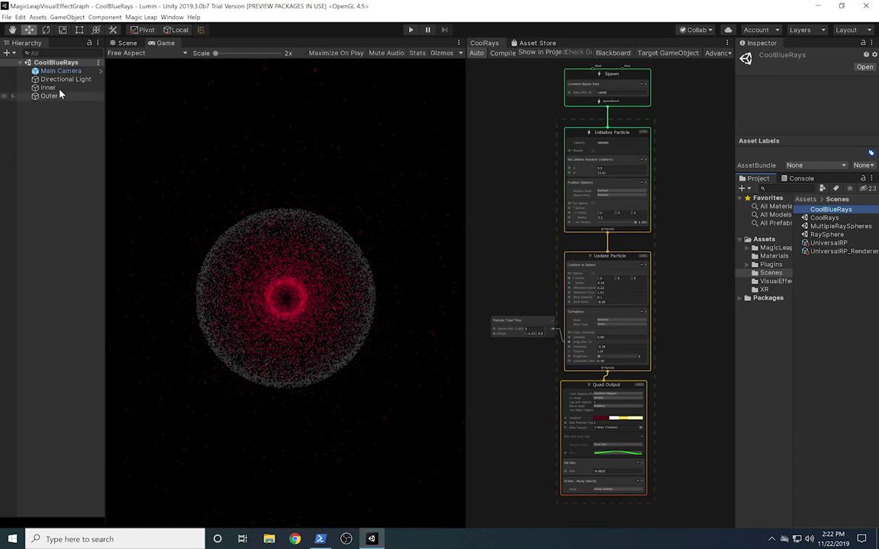
# - Select the Inner object and enlarge the Inspector to show its full Visual Effect component
pyautogui.click(58, 88)
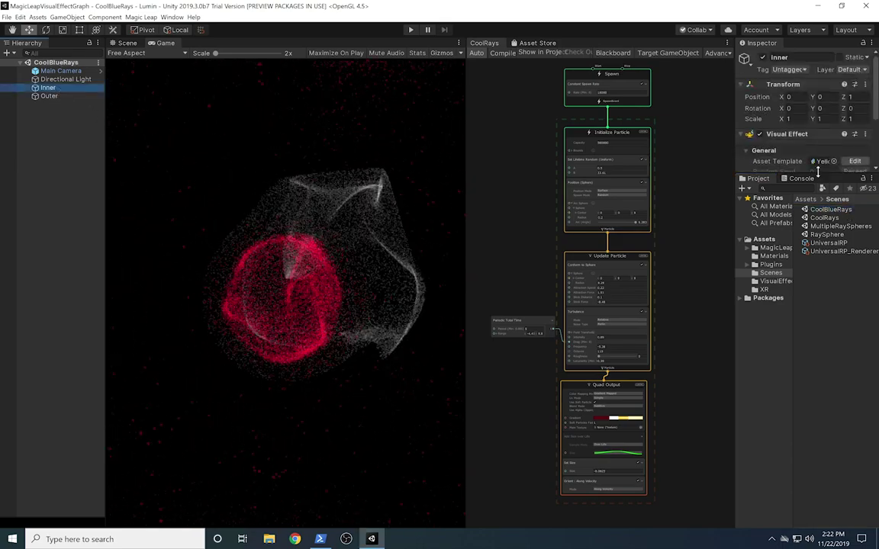
pyautogui.moveTo(820, 172); pyautogui.dragTo(801, 280)
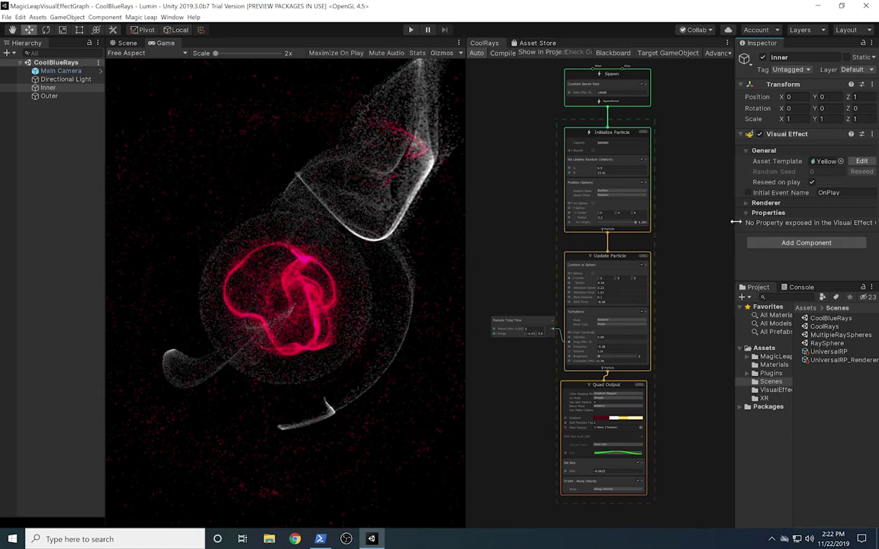
pyautogui.moveTo(730, 222); pyautogui.dragTo(688, 222)
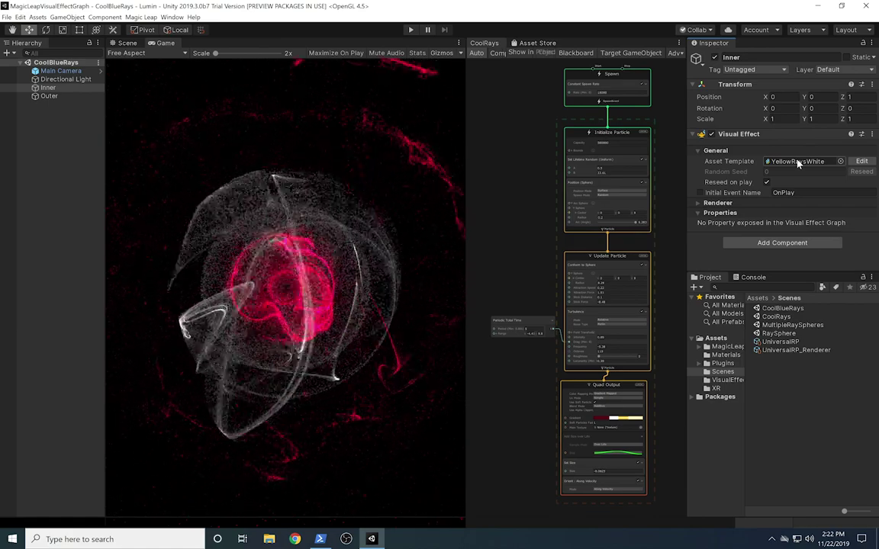
# - Locate the Inner object's YellowRaysWhite effect asset in the project and check which asset template the Outer object uses
pyautogui.click(797, 162)
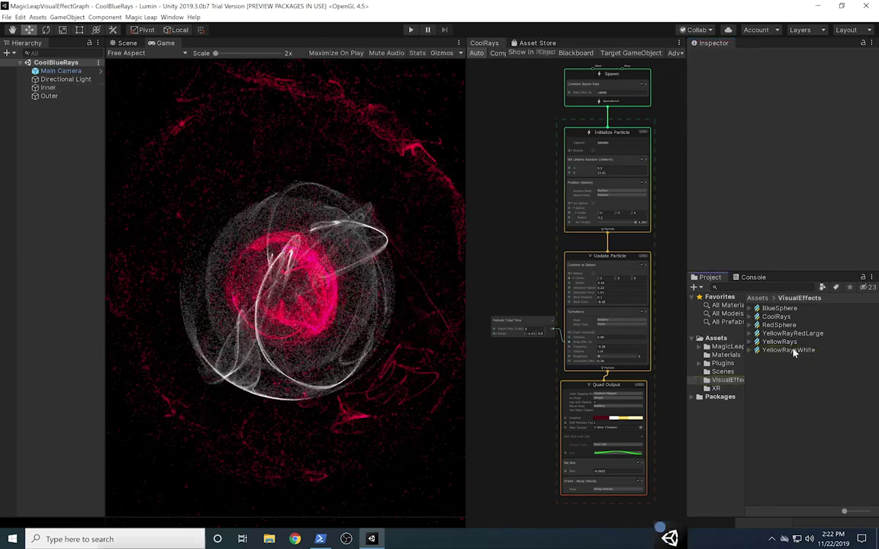
pyautogui.click(792, 350)
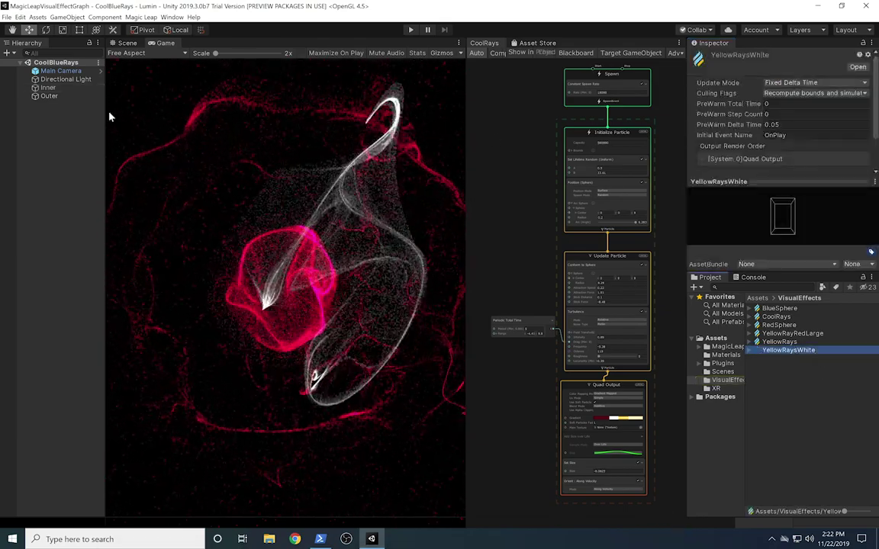
pyautogui.click(64, 89)
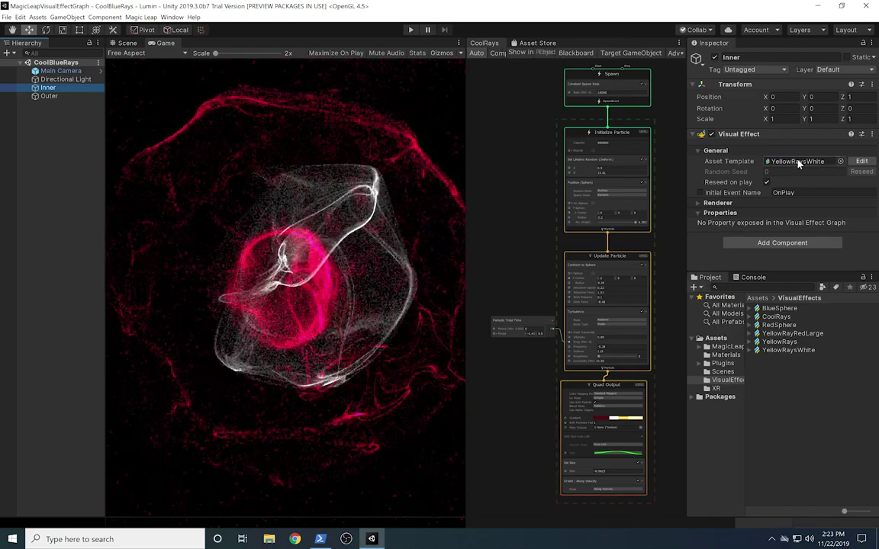
pyautogui.click(46, 96)
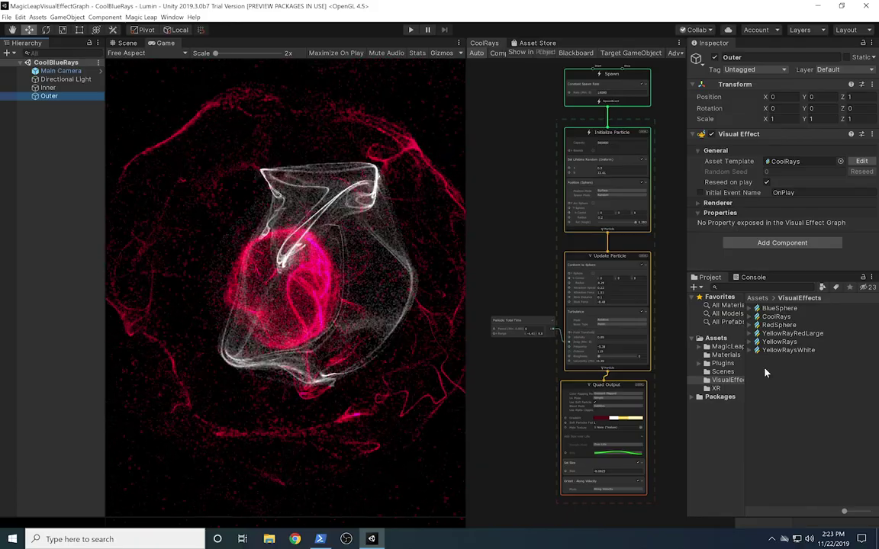
# - Duplicate the CoolRays effect asset in the VisualEffects folder and rename the copy as CoolBlueRay
pyautogui.click(799, 298)
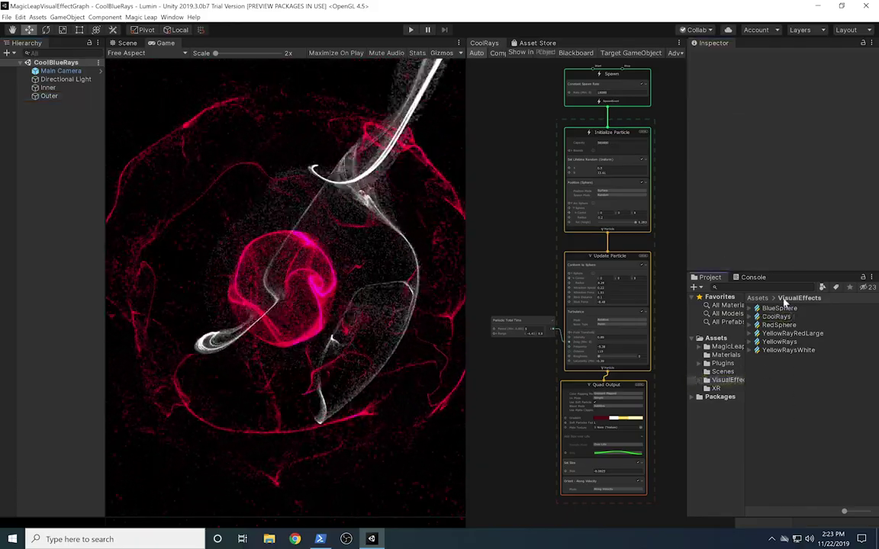
pyautogui.click(776, 316)
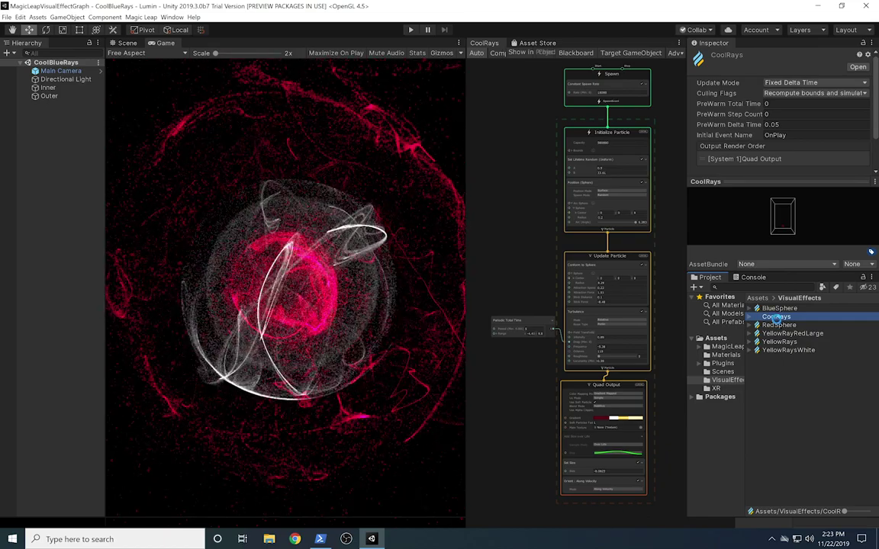
pyautogui.hotkey('ctrl', 'd')
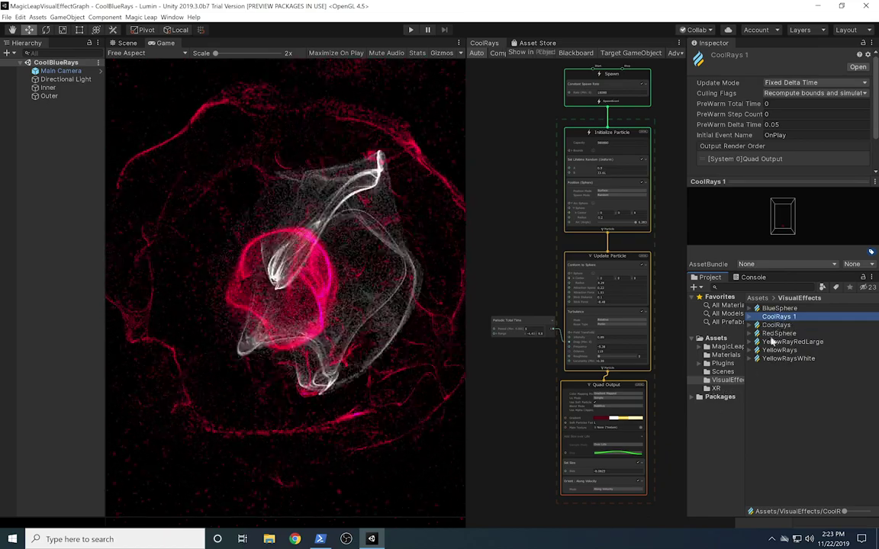
pyautogui.press('F2')
pyautogui.write('CoolRay')
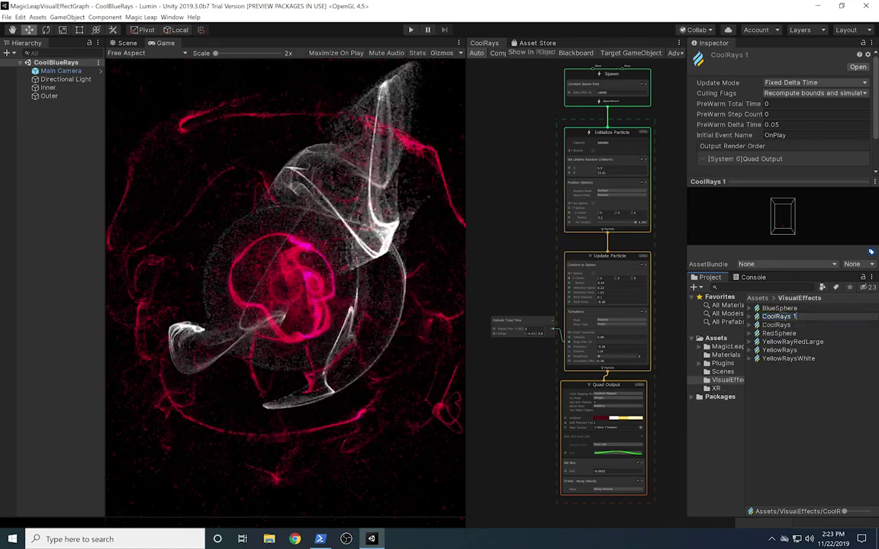
pyautogui.click(850, 302)
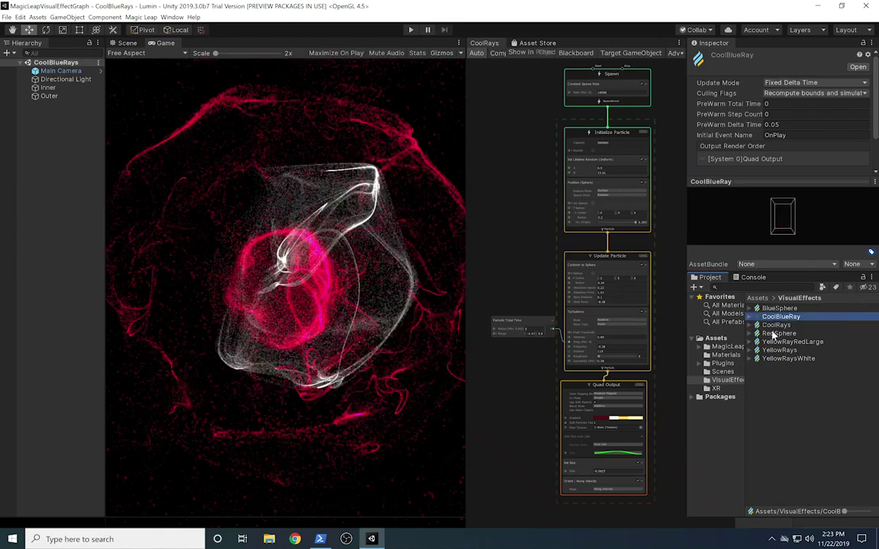
# - Try to choose another asset template for the Outer object's Visual Effect component, and dismiss the editor crash dialogs
pyautogui.click(46, 96)
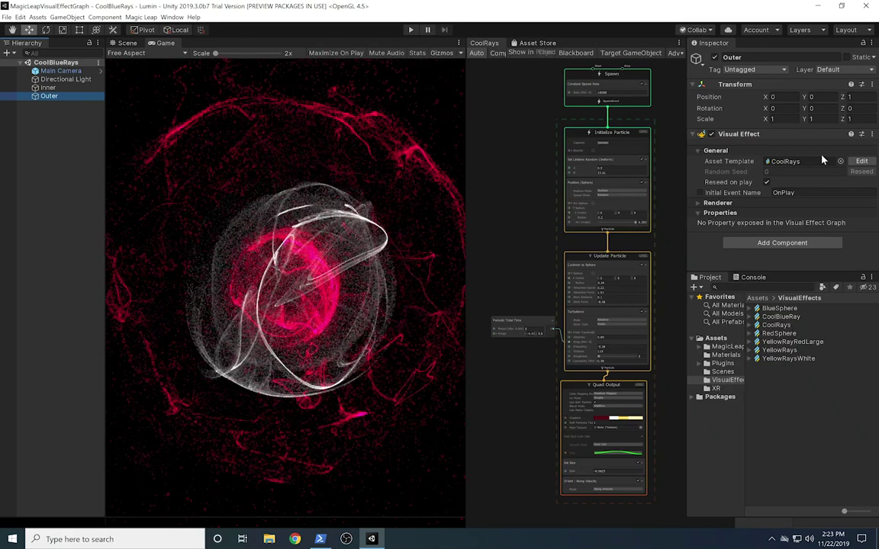
pyautogui.click(840, 161)
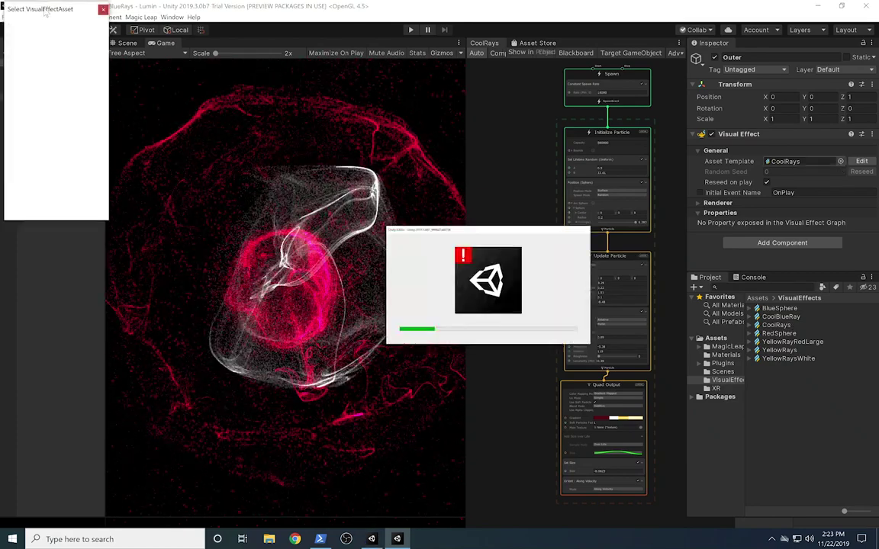
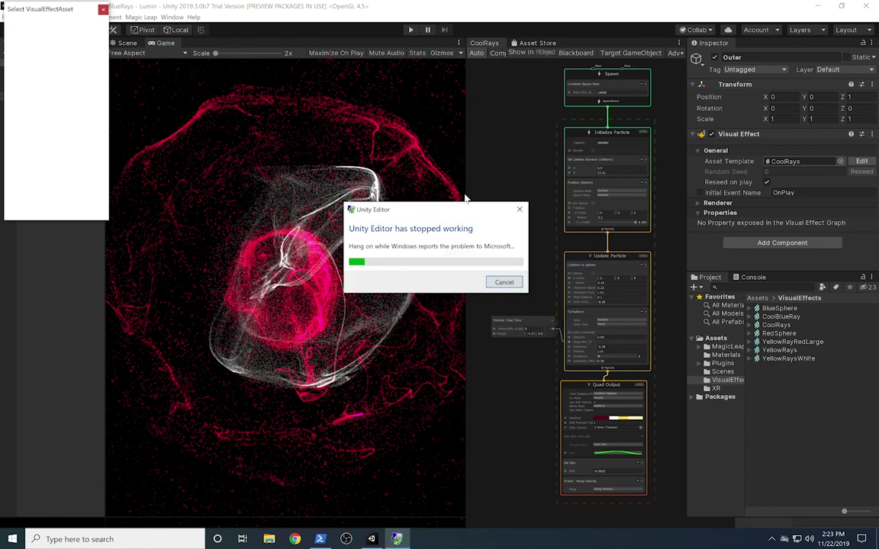
pyautogui.click(501, 279)
pyautogui.click(539, 298)
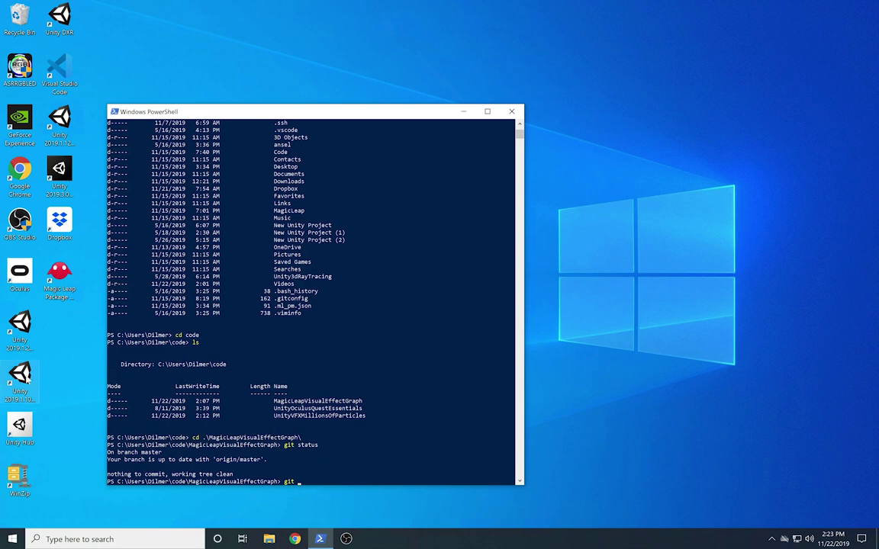
# - Open Unity Hub and relaunch the MagicLeapVisualEffectGraph project
pyautogui.doubleClick(19, 428)
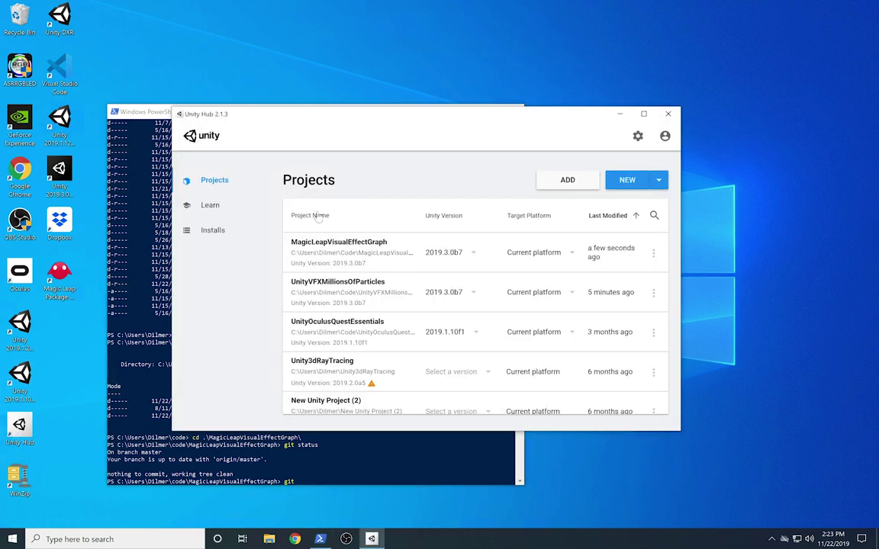
pyautogui.click(318, 246)
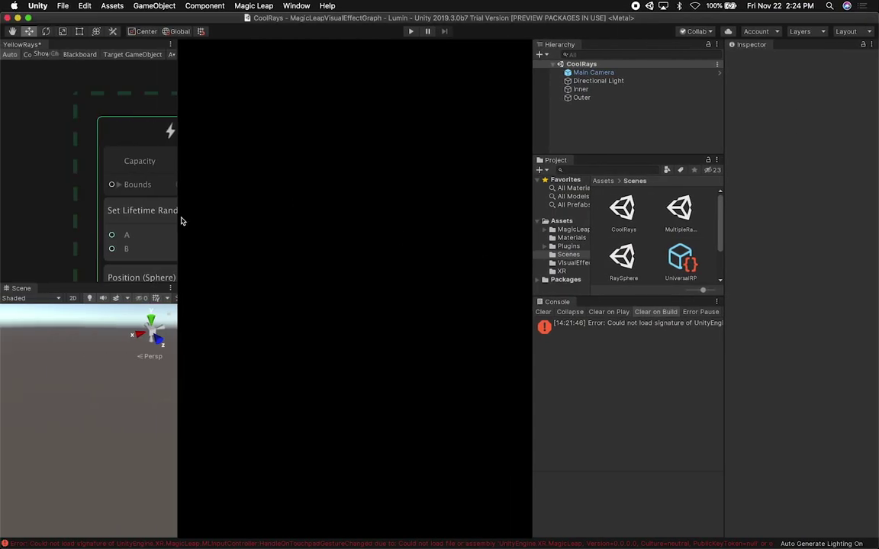
# - Review the build settings for Lumin and the Inner object's Visual Effect component in the Mac copy of the CoolRays scene
pyautogui.moveTo(177, 218); pyautogui.dragTo(407, 262)
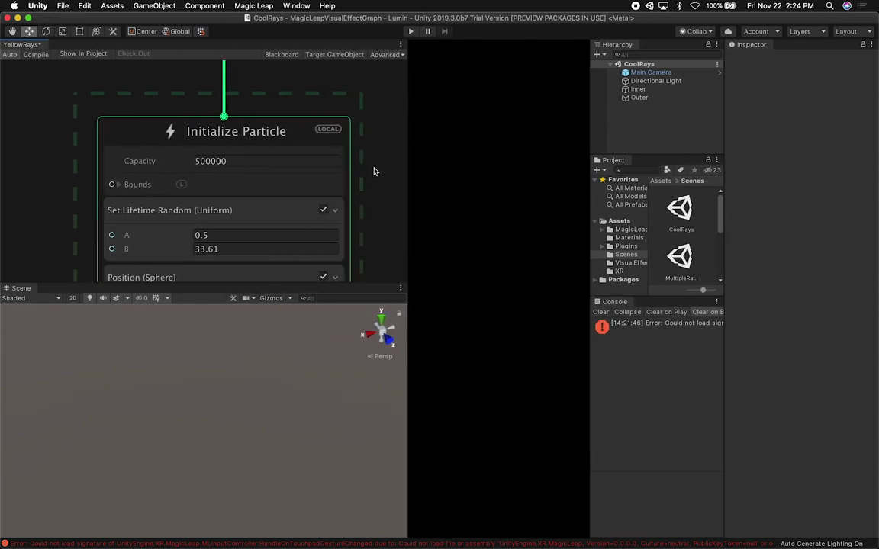
pyautogui.scroll(-3, 373, 171)
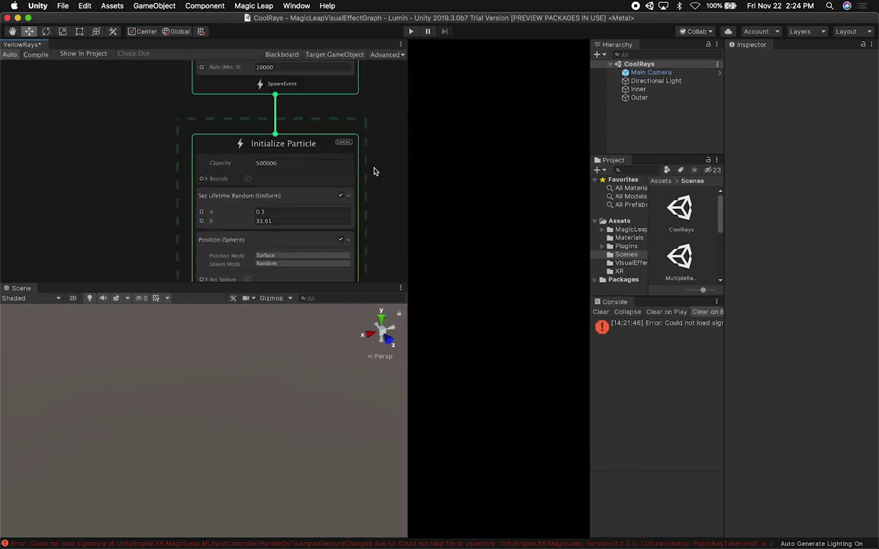
pyautogui.click(681, 216)
pyautogui.click(67, 6)
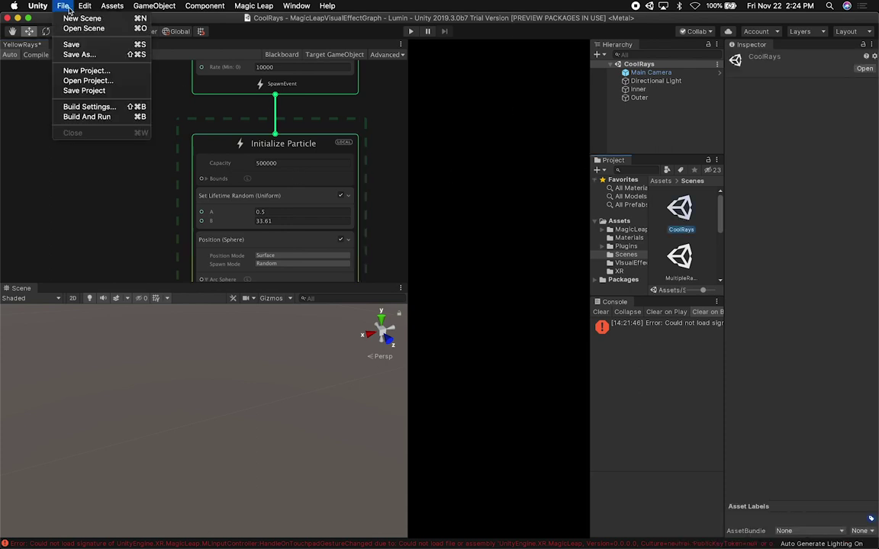
pyautogui.click(89, 107)
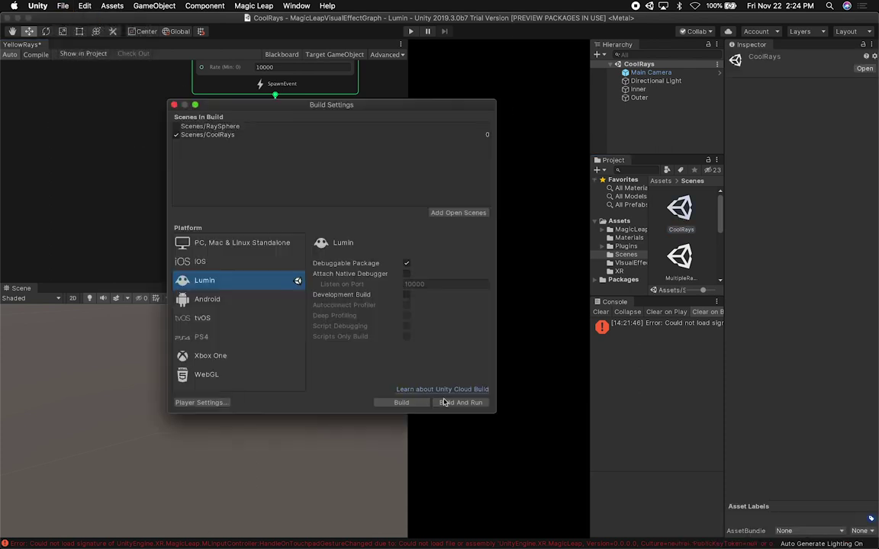
pyautogui.click(174, 106)
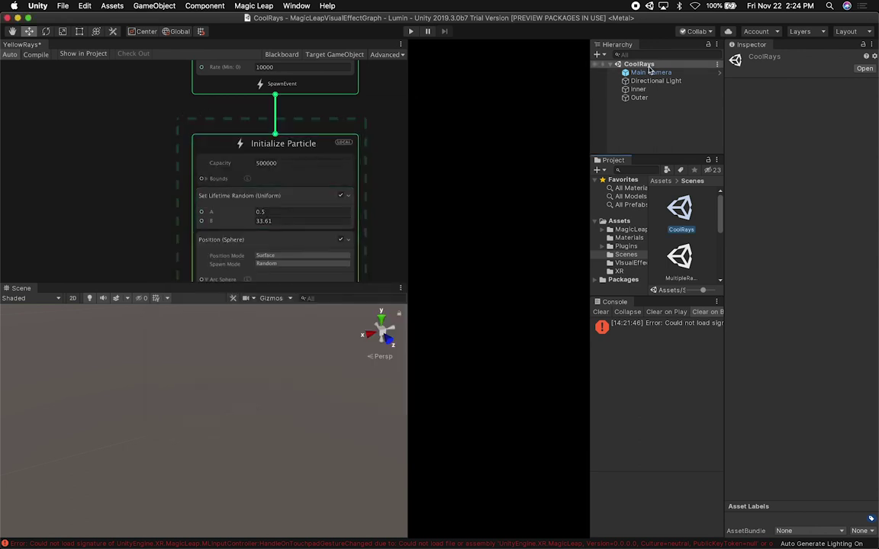
pyautogui.click(638, 90)
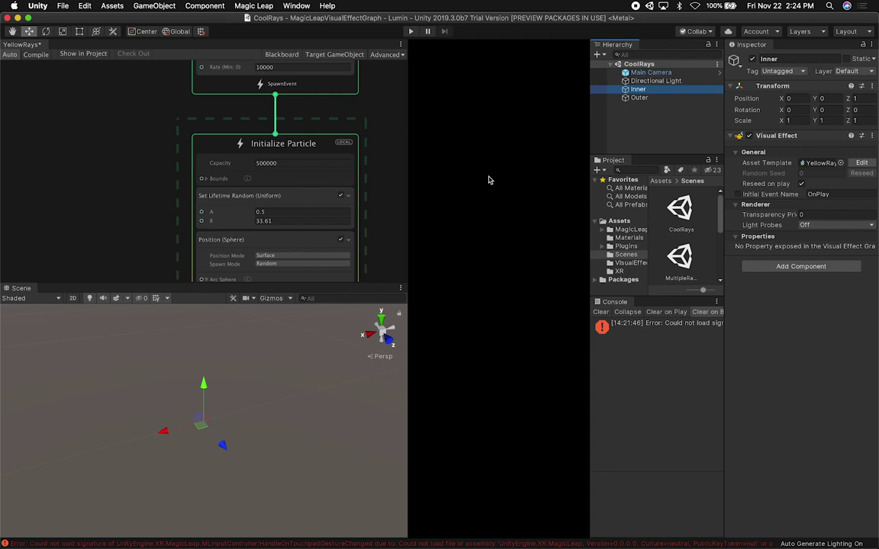
# - Switch to Microsoft Remote Desktop and return to the saved remote PC's session
pyautogui.press('super+Tab')
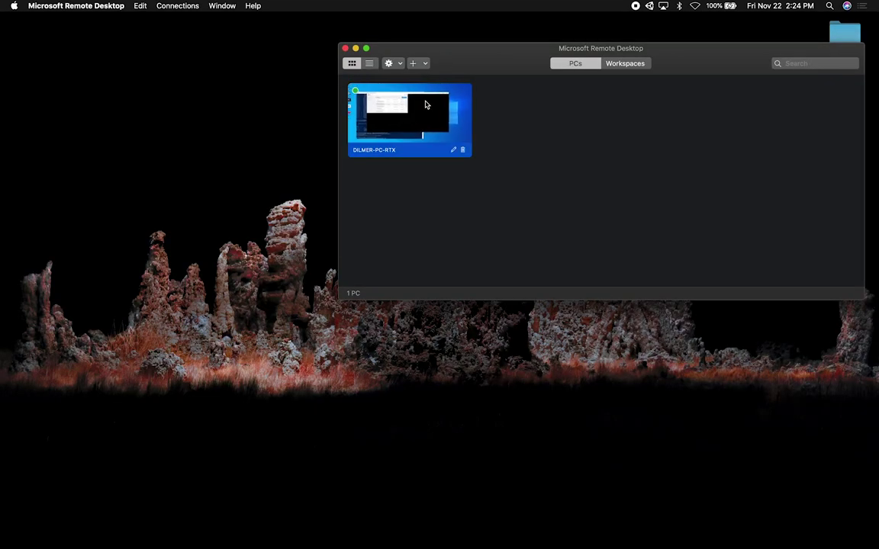
pyautogui.doubleClick(425, 104)
# - Check the assertion errors in the Console, and return to the project's asset list
pyautogui.click(648, 256)
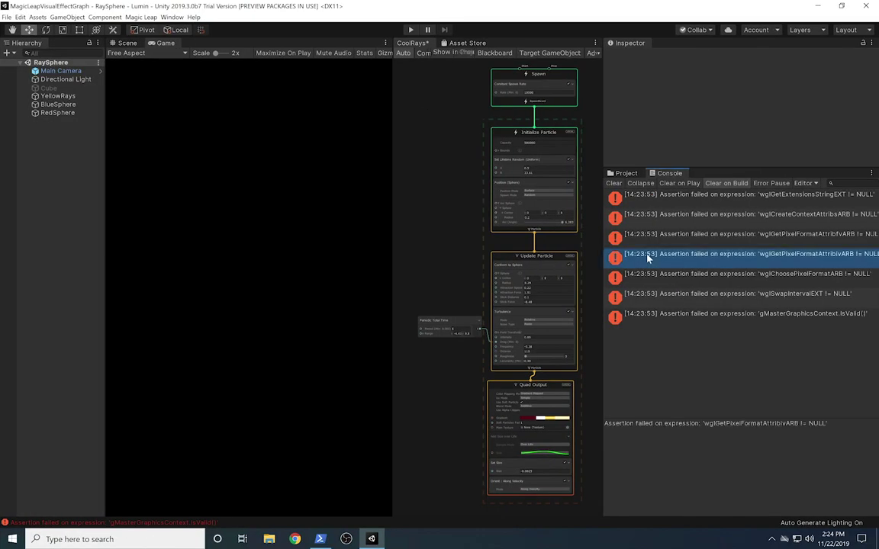
pyautogui.click(631, 198)
pyautogui.click(627, 174)
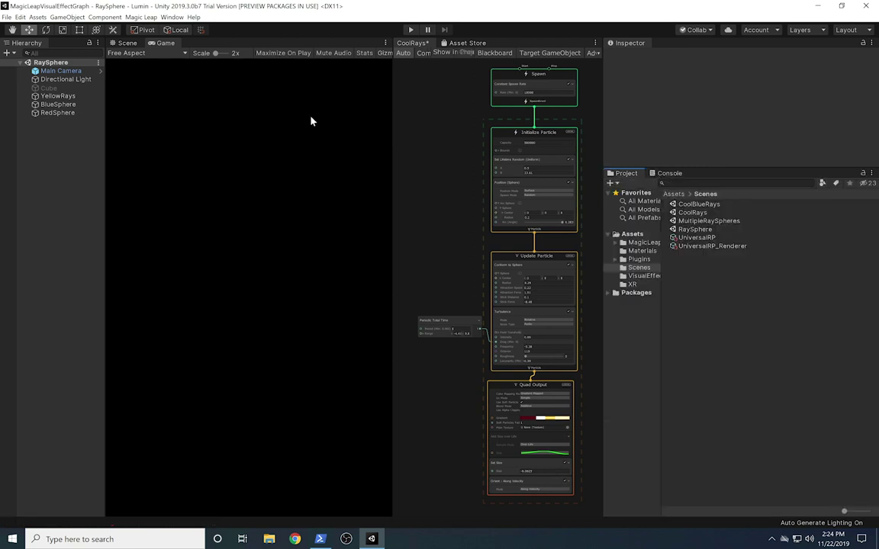
# - Close the remote PC's desktop session
pyautogui.moveTo(113, 4)
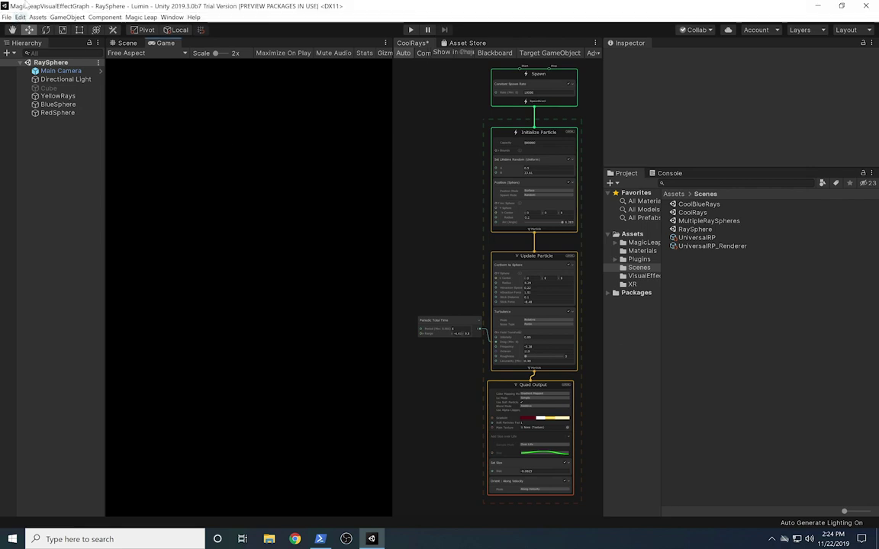
pyautogui.moveTo(27, 4)
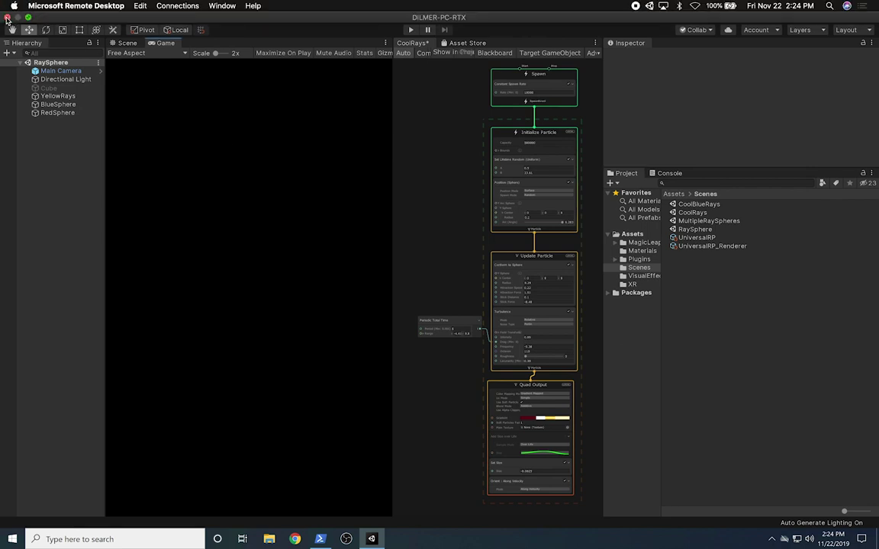
pyautogui.click(7, 18)
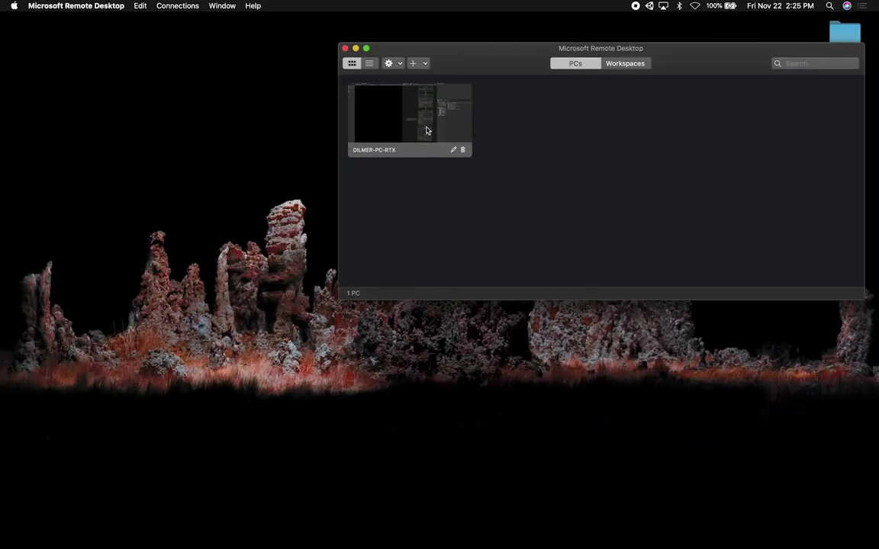
# - Reconnect to the saved remote PC, entering the account username and password
pyautogui.doubleClick(426, 131)
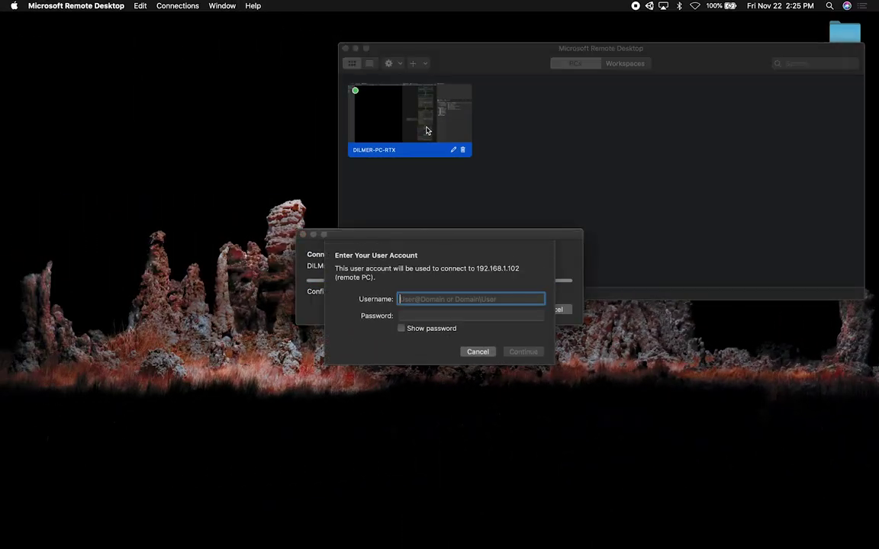
pyautogui.write('dilmer')
pyautogui.click(471, 315)
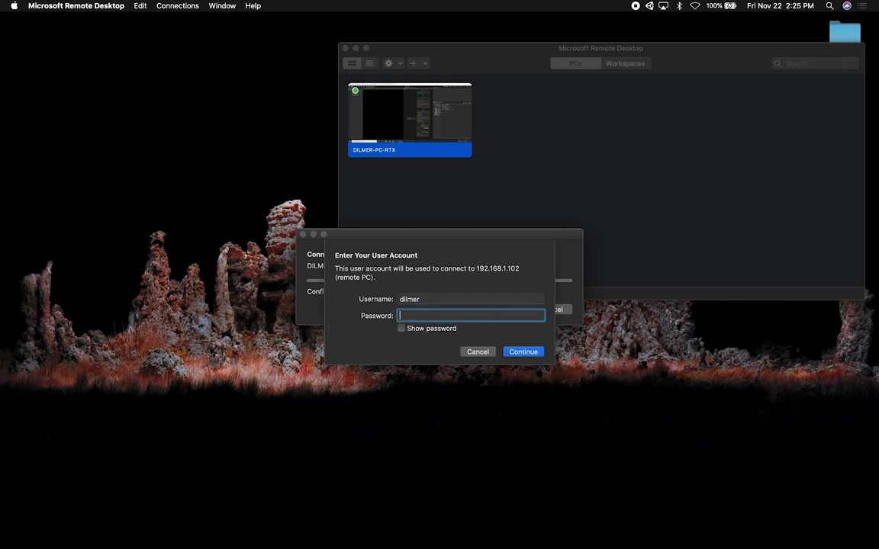
pyautogui.press('Return')
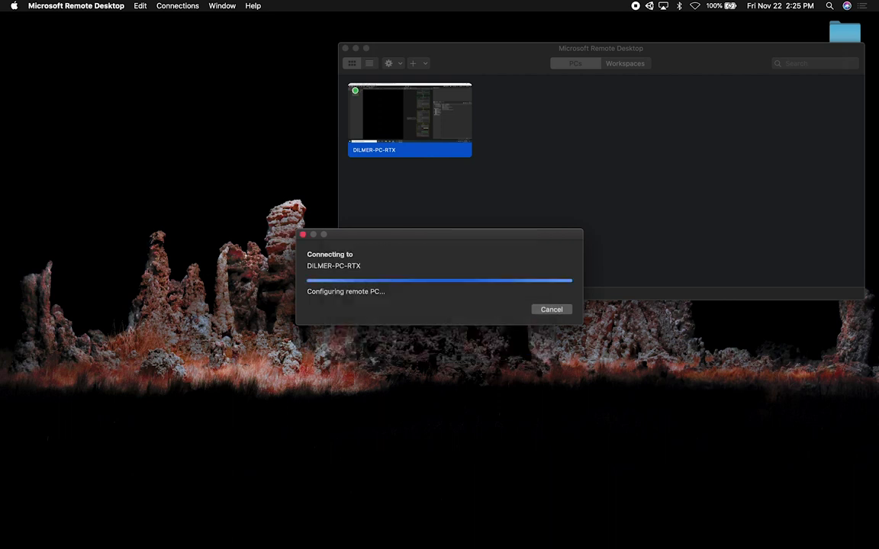
pyautogui.click(560, 315)
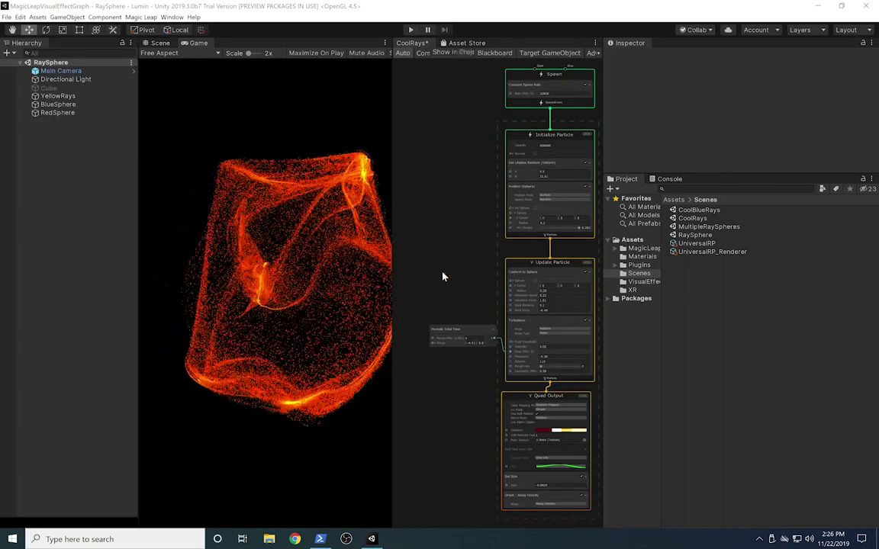
# - Open the CoolBlueRays scene from the project's Scenes folder
pyautogui.click(640, 265)
pyautogui.click(639, 274)
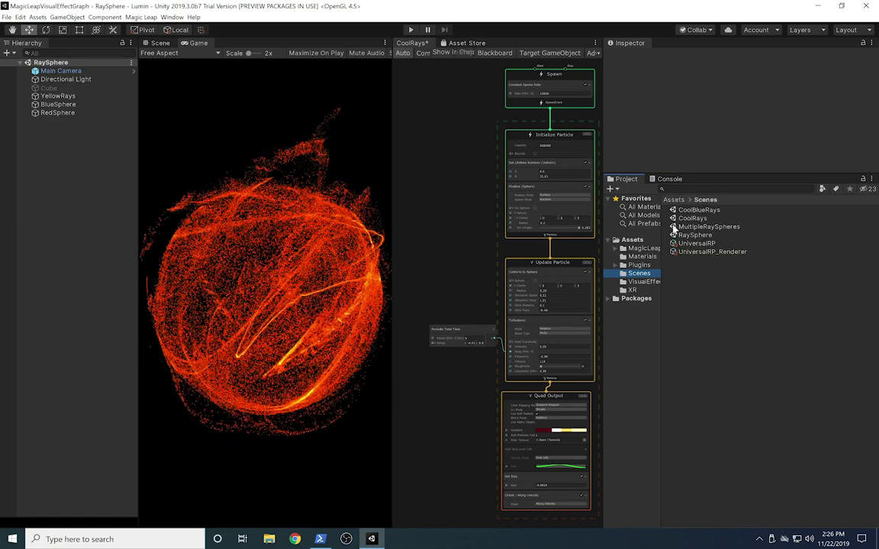
pyautogui.doubleClick(694, 210)
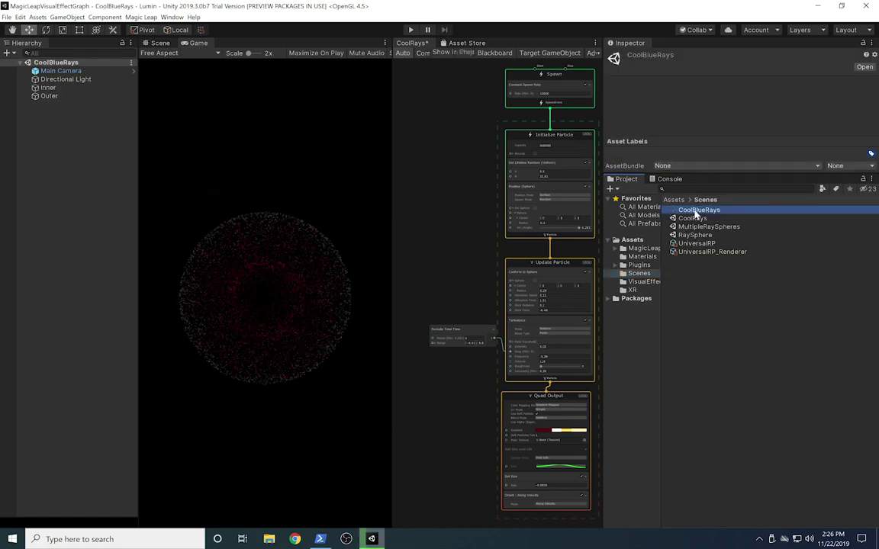
# - Check the Inner object's visual effect, and assign the CoolBlueRay asset as the Outer object's visual effect template
pyautogui.click(67, 87)
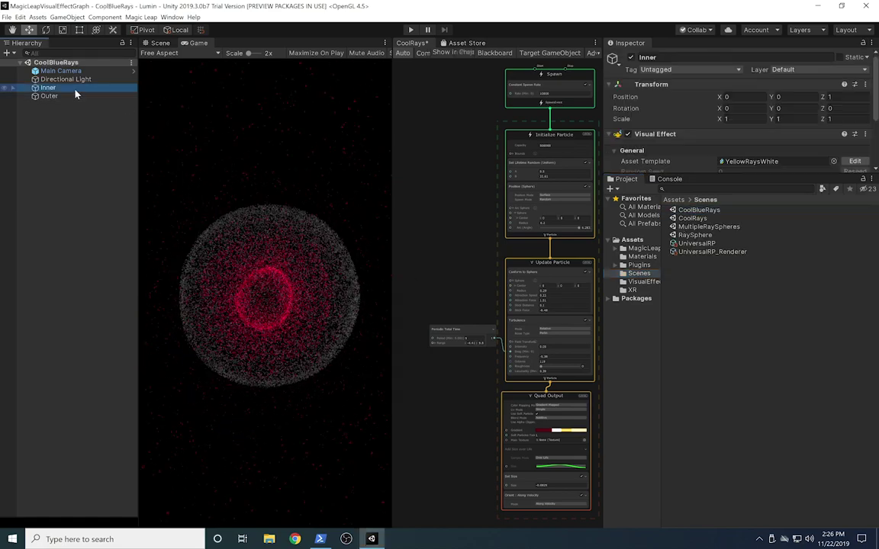
pyautogui.click(762, 187)
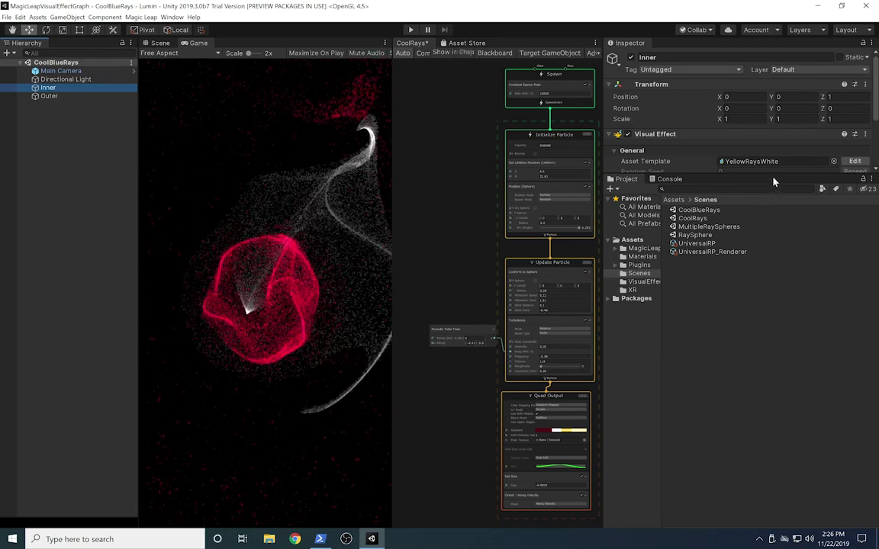
pyautogui.moveTo(756, 279); pyautogui.dragTo(754, 281)
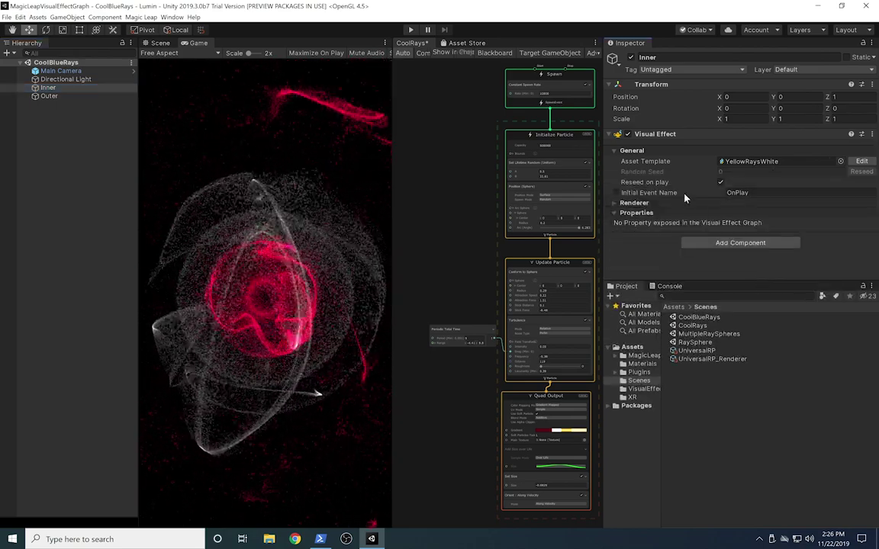
pyautogui.click(640, 388)
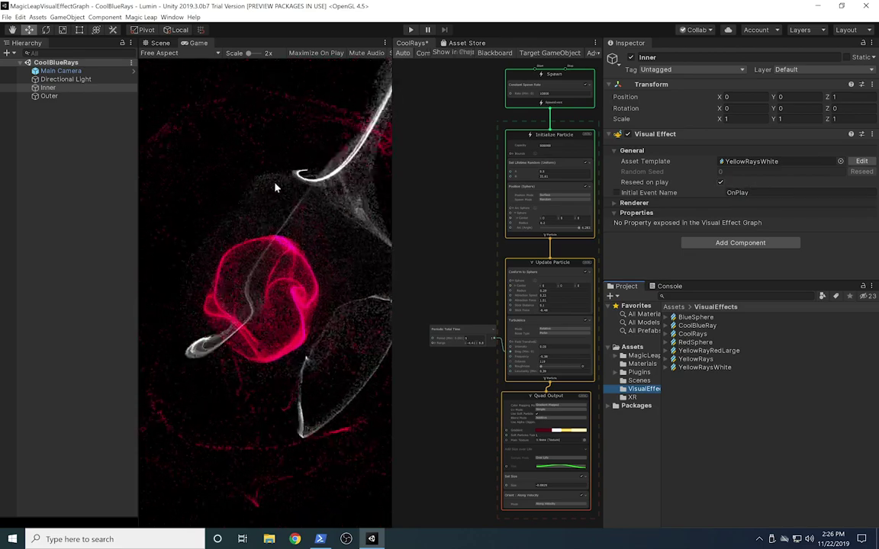
pyautogui.click(53, 97)
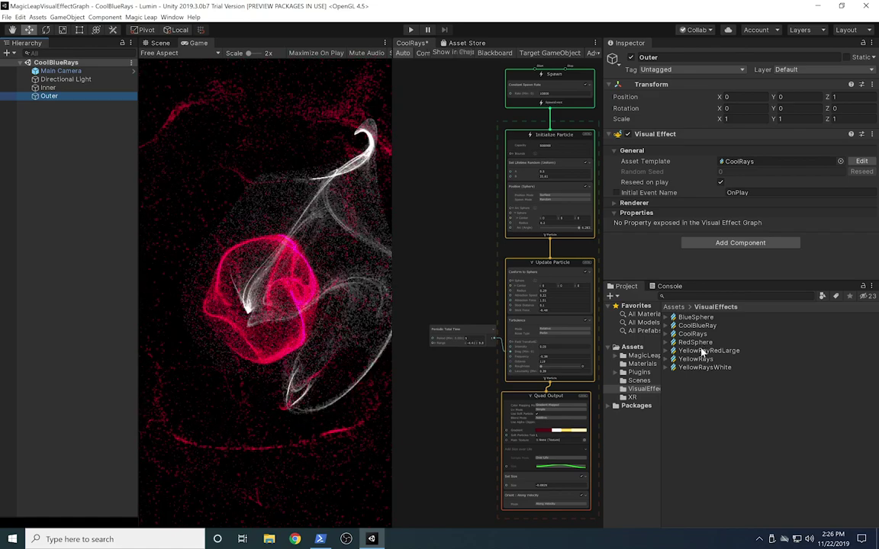
pyautogui.moveTo(706, 328); pyautogui.dragTo(745, 165)
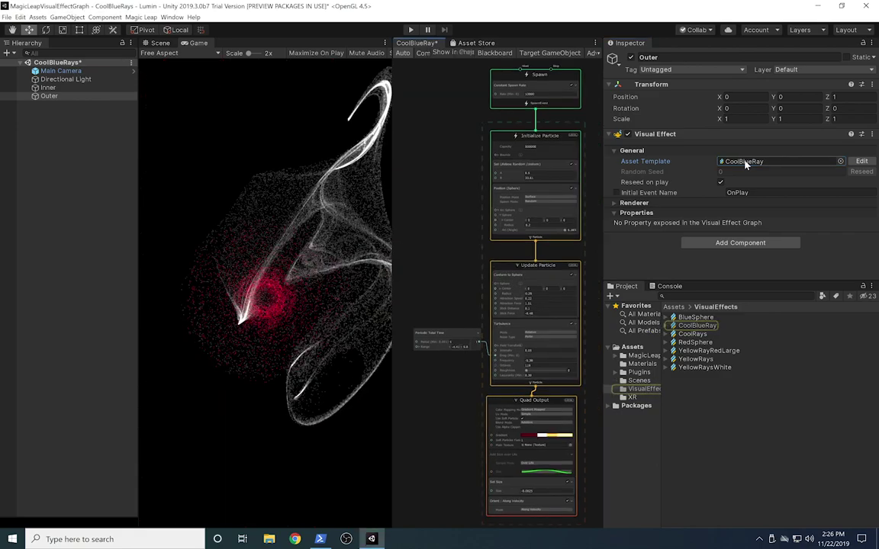
# - Widen the Game view and the effect graph area, and bring CoolBlueRay's Quad Output block into close view
pyautogui.moveTo(139, 251); pyautogui.dragTo(48, 252)
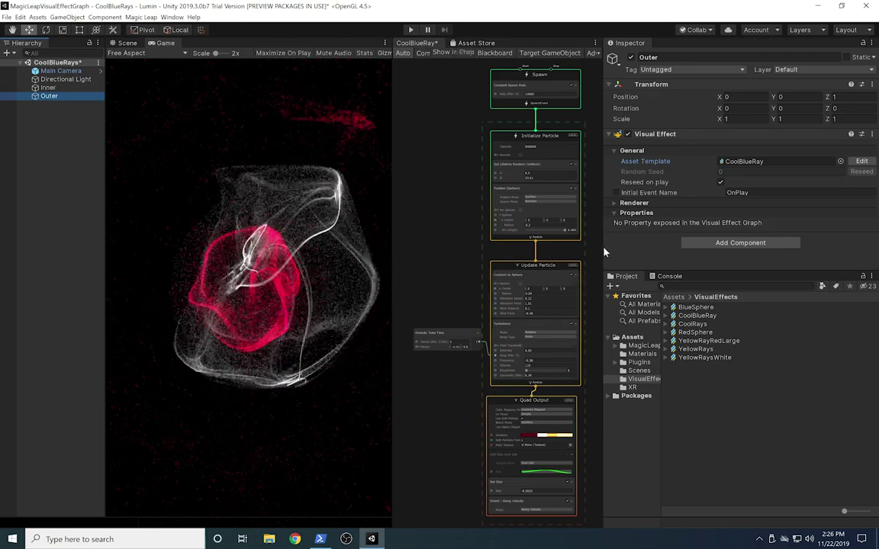
pyautogui.moveTo(607, 247); pyautogui.dragTo(649, 252)
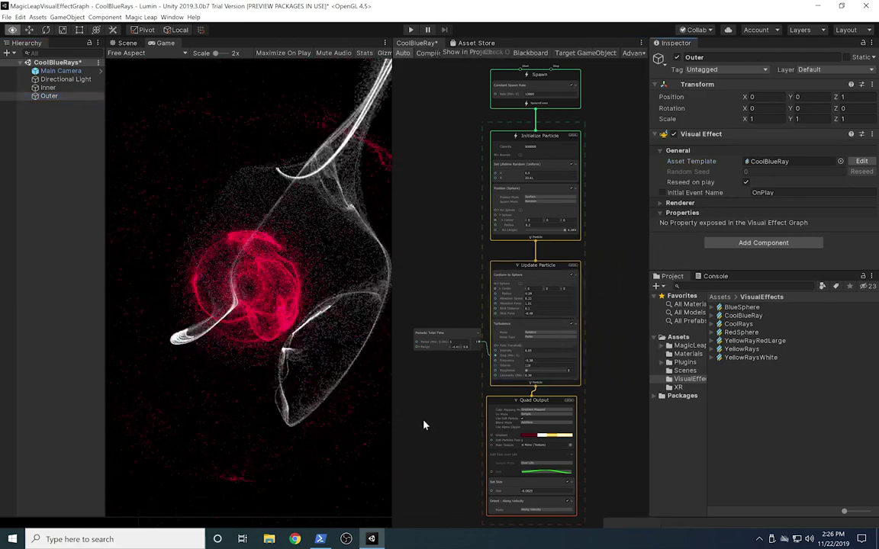
pyautogui.moveTo(423, 421); pyautogui.dragTo(426, 344, button='middle')
pyautogui.scroll(5, 450, 345)
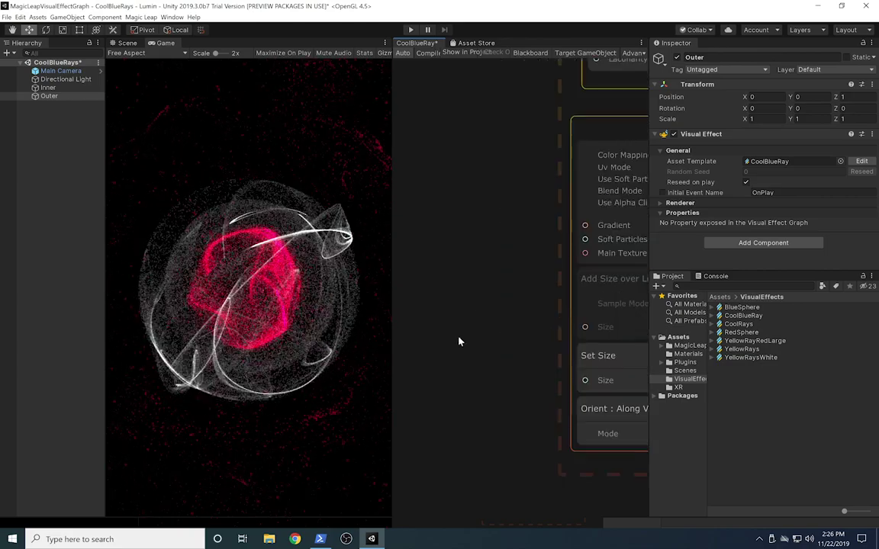
pyautogui.moveTo(391, 325); pyautogui.dragTo(235, 361, button='middle')
pyautogui.moveTo(492, 136); pyautogui.dragTo(475, 129, button='middle')
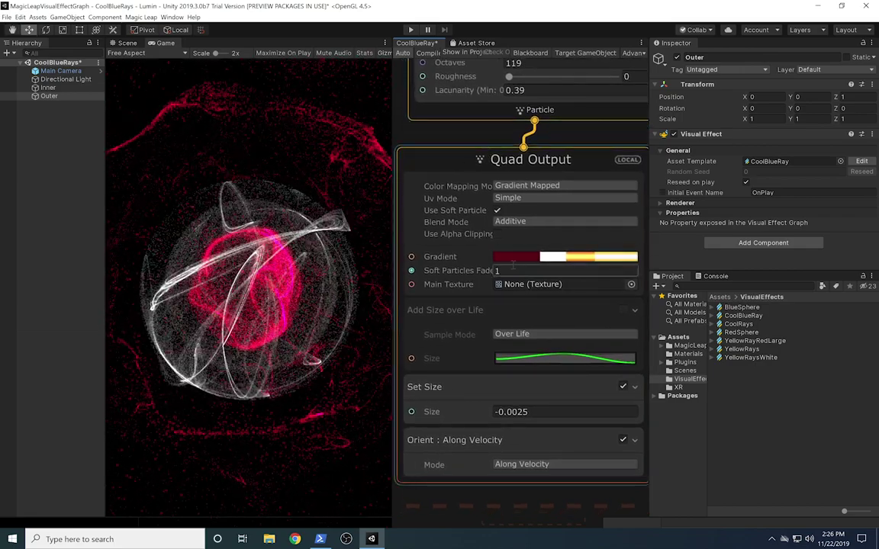
pyautogui.click(517, 257)
pyautogui.moveTo(657, 230)
pyautogui.mouseDown()
pyautogui.moveTo(601, 197)
pyautogui.moveTo(601, 210)
pyautogui.mouseUp()
pyautogui.click(738, 206)
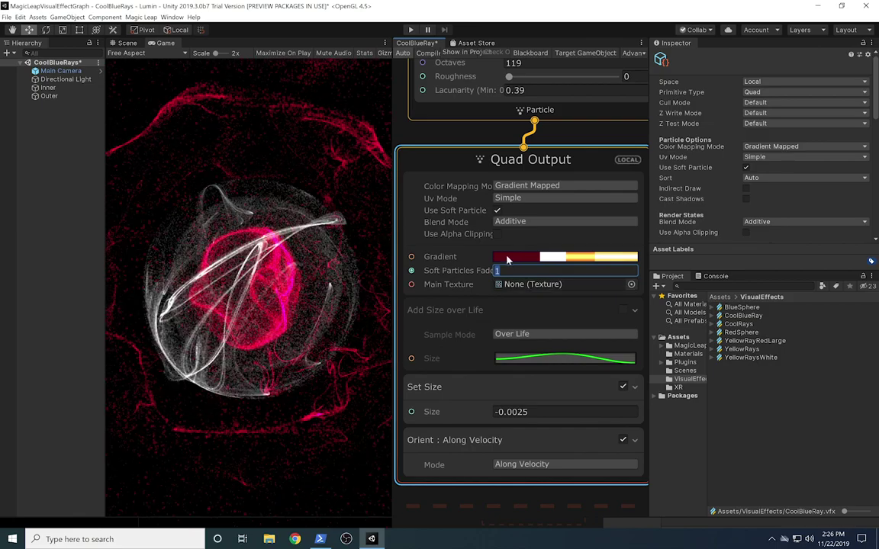
pyautogui.click(507, 258)
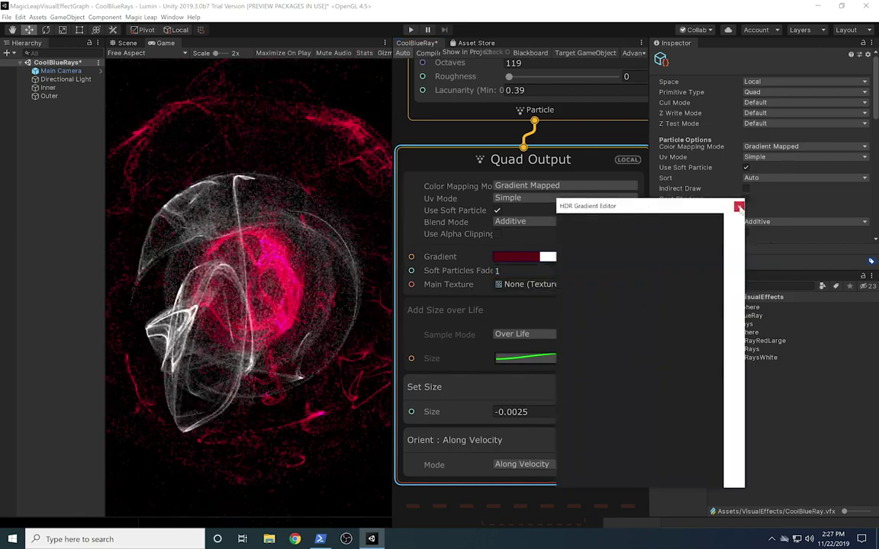
pyautogui.click(739, 205)
# - Change the colour of the dark red key at the start of the Quad Output gradient
pyautogui.click(526, 258)
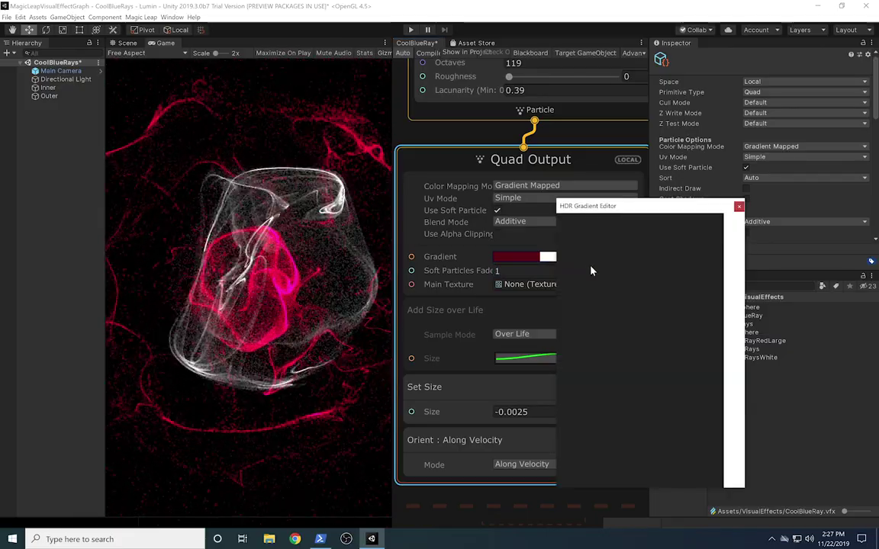
pyautogui.doubleClick(591, 271)
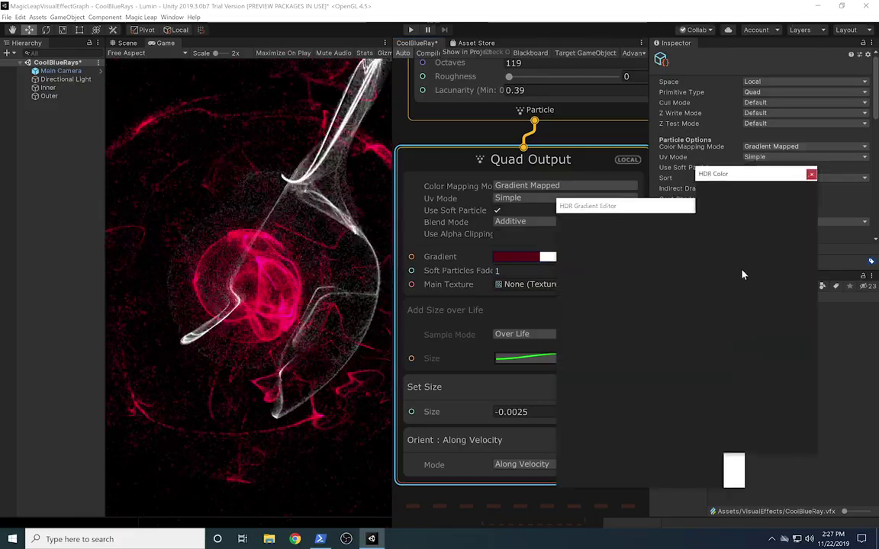
pyautogui.click(767, 220)
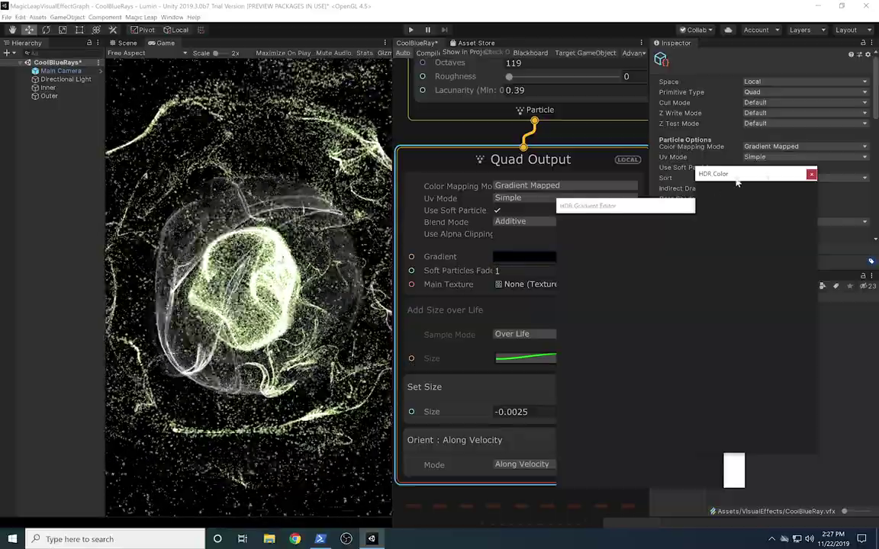
pyautogui.click(811, 174)
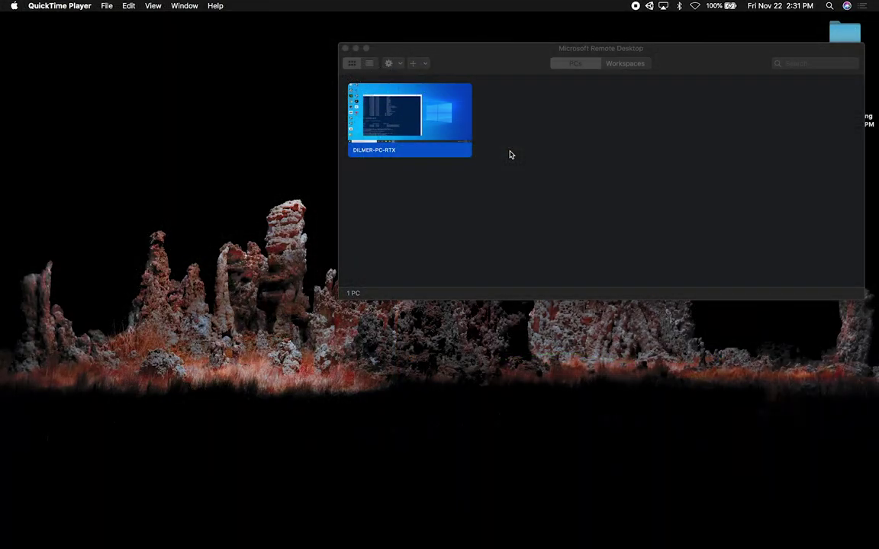
# - Reconnect to the saved remote PC with the account username and password, accepting its unverified certificate
pyautogui.doubleClick(408, 131)
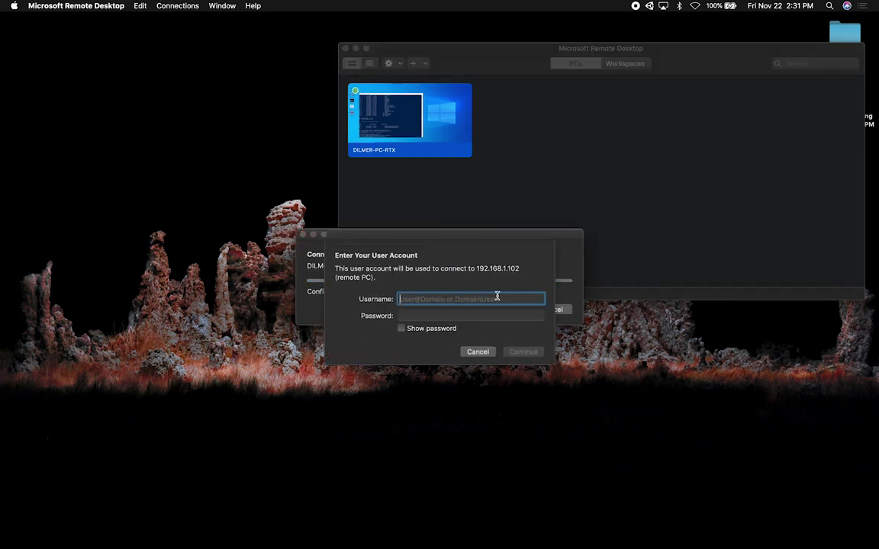
pyautogui.write('dilmer')
pyautogui.press('Tab')
pyautogui.write('••')
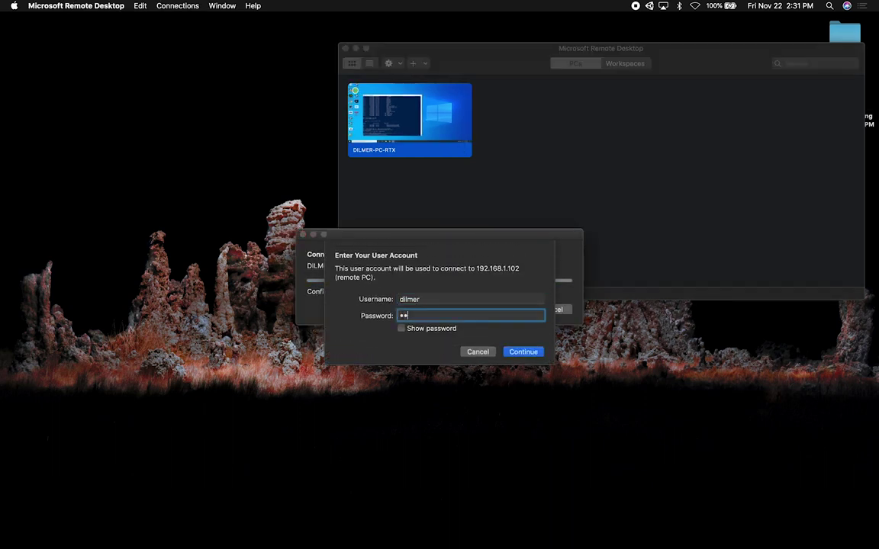
pyautogui.click(523, 352)
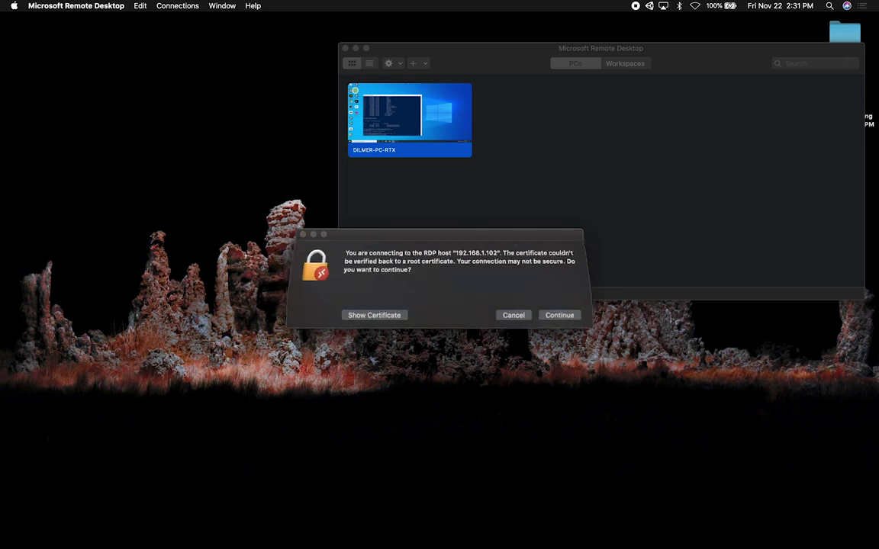
pyautogui.click(570, 317)
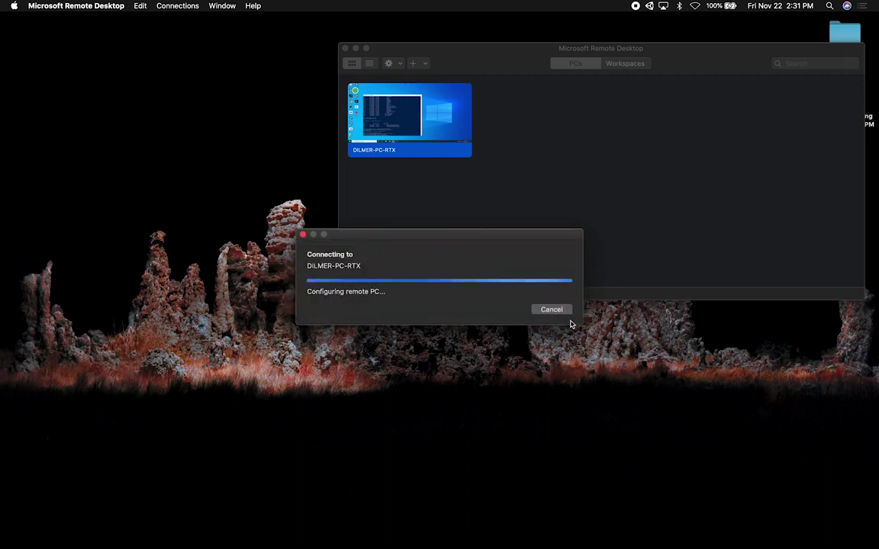
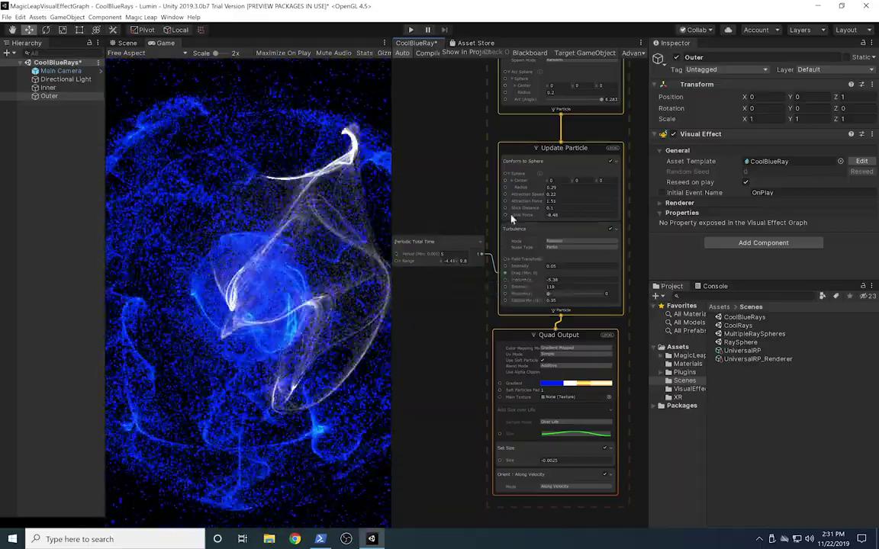
# - Widen the effect graph area and set the Conform to Sphere radius in Update Particle to 0.1
pyautogui.scroll(5, 524, 226)
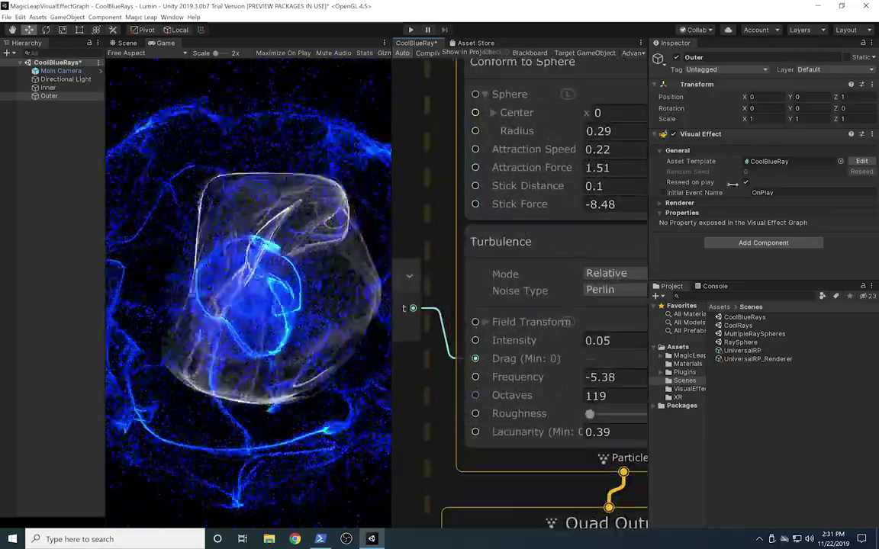
pyautogui.moveTo(723, 184); pyautogui.dragTo(732, 184)
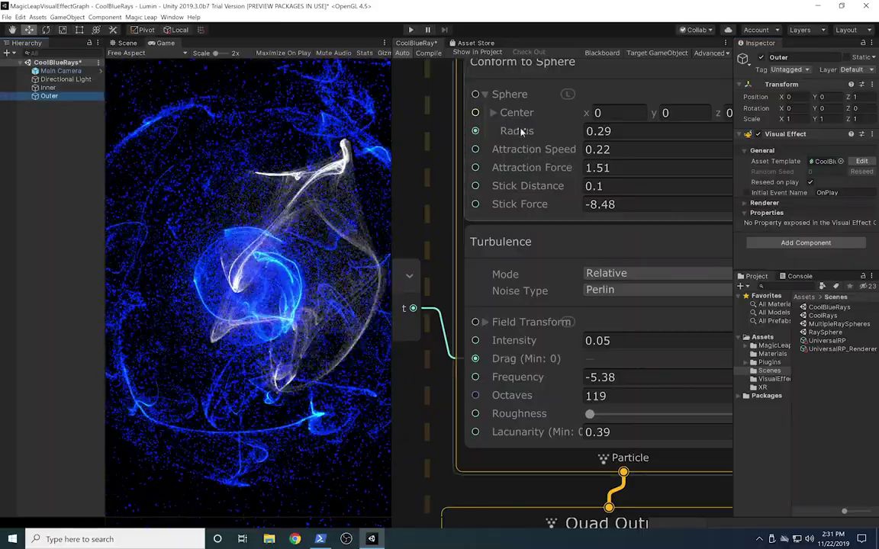
pyautogui.moveTo(519, 133); pyautogui.dragTo(524, 135)
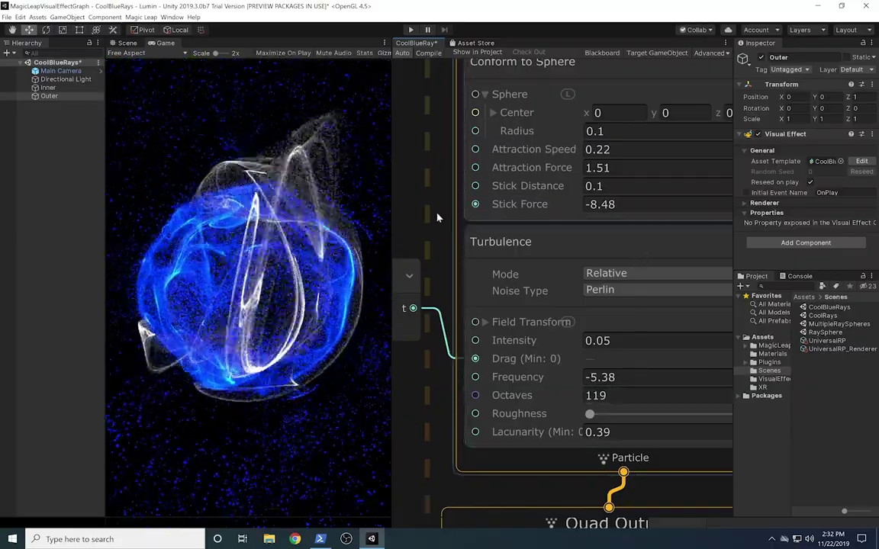
# - Set the particle size in the Quad Output's Set Size block to -0.002
pyautogui.scroll(5, 431, 284)
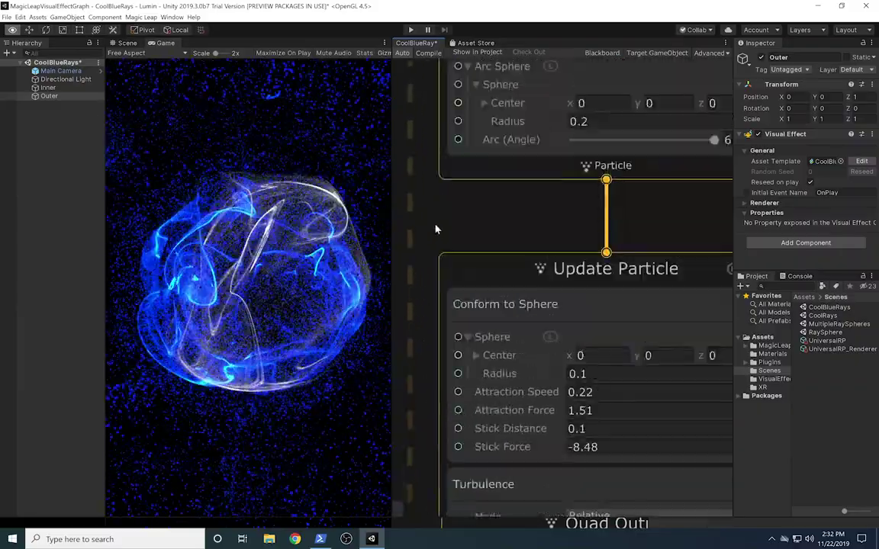
pyautogui.scroll(-3, 421, 229)
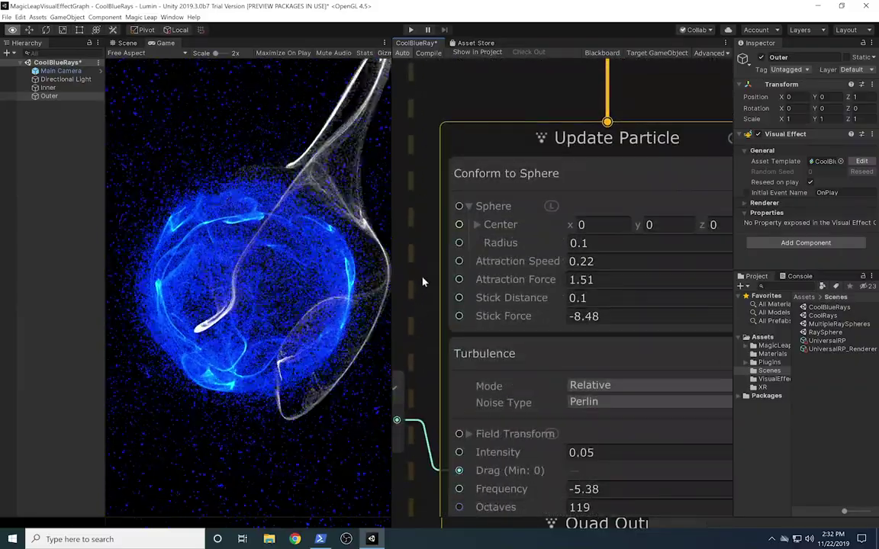
pyautogui.scroll(-3, 423, 281)
pyautogui.scroll(-4, 428, 417)
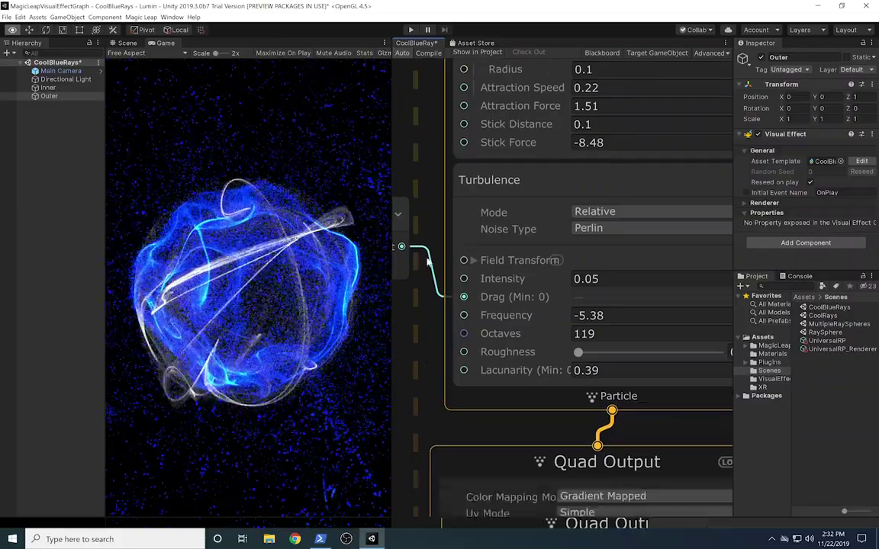
pyautogui.scroll(-4, 412, 297)
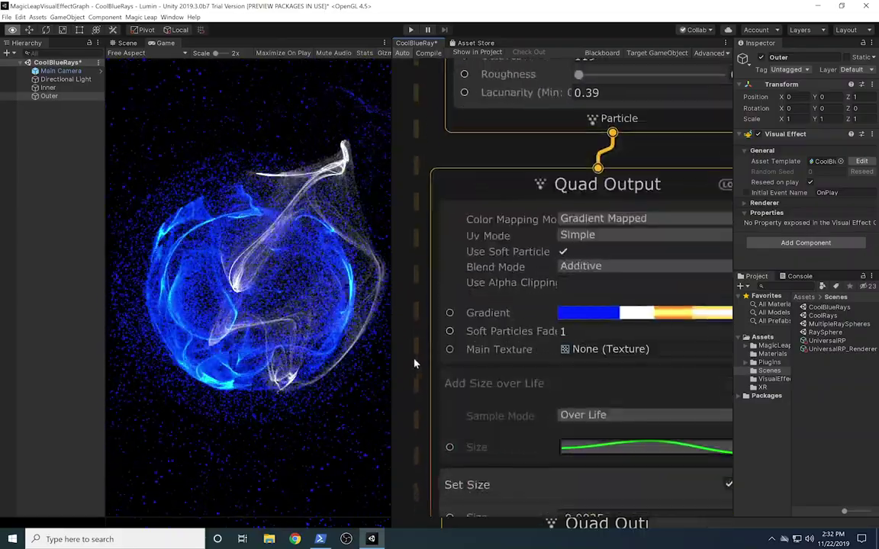
pyautogui.scroll(-5, 418, 356)
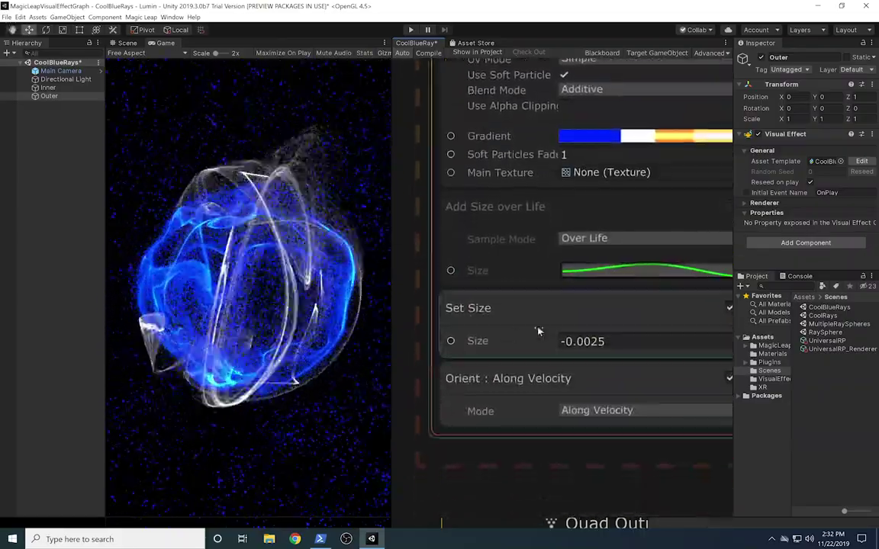
pyautogui.click(602, 342)
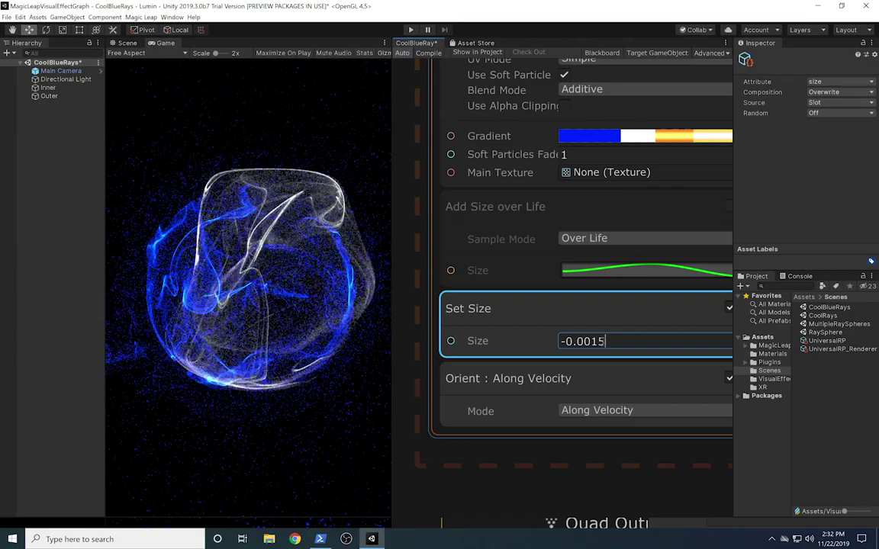
pyautogui.press('BackSpace')
pyautogui.press('BackSpace')
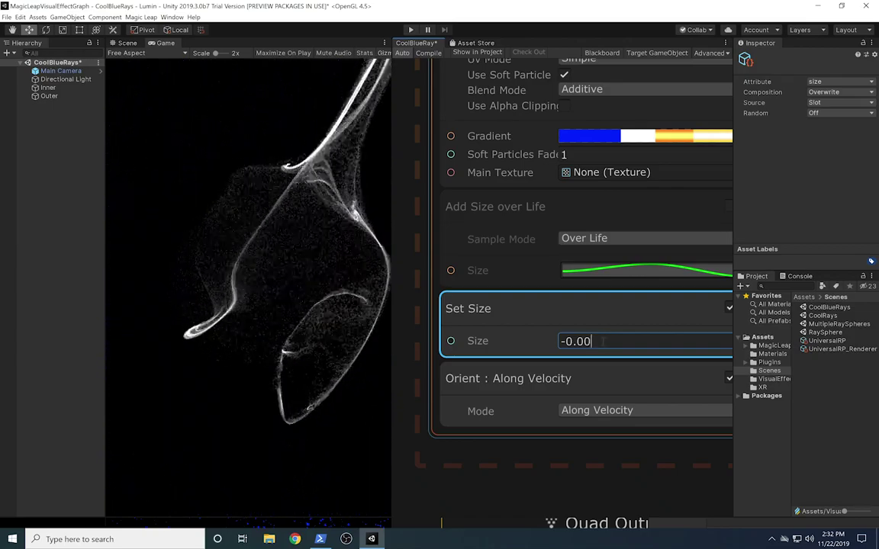
pyautogui.write('2')
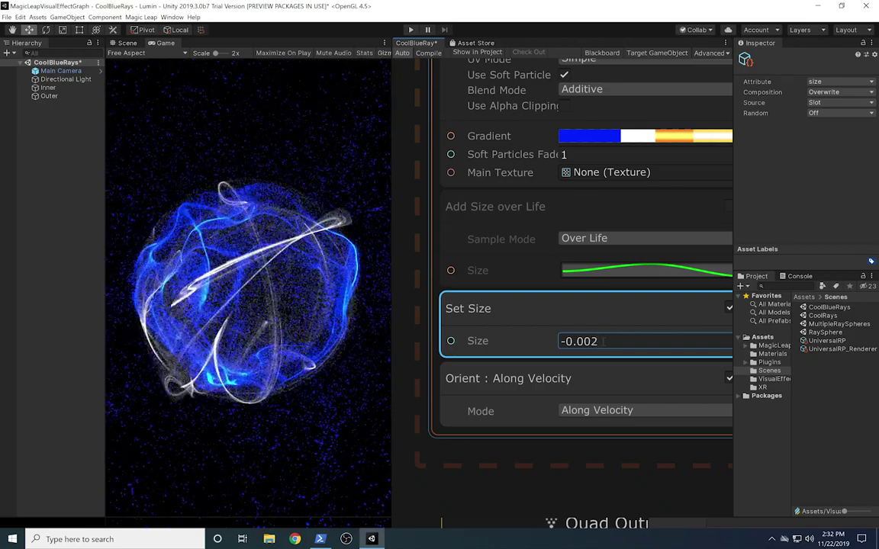
pyautogui.moveTo(408, 204); pyautogui.dragTo(427, 284, button='middle')
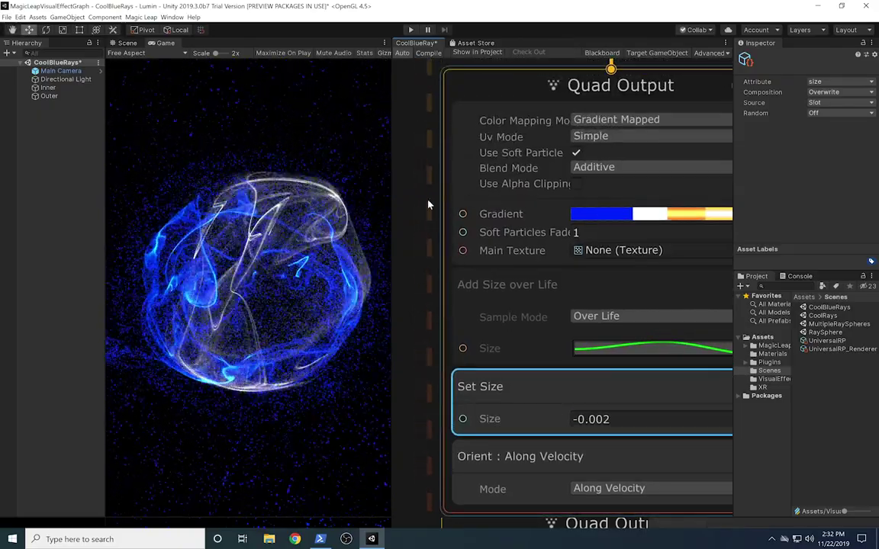
# - Adjust the Turbulence frequency in Update Particle, trying several values, and set it to 3.5
pyautogui.scroll(5, 418, 334)
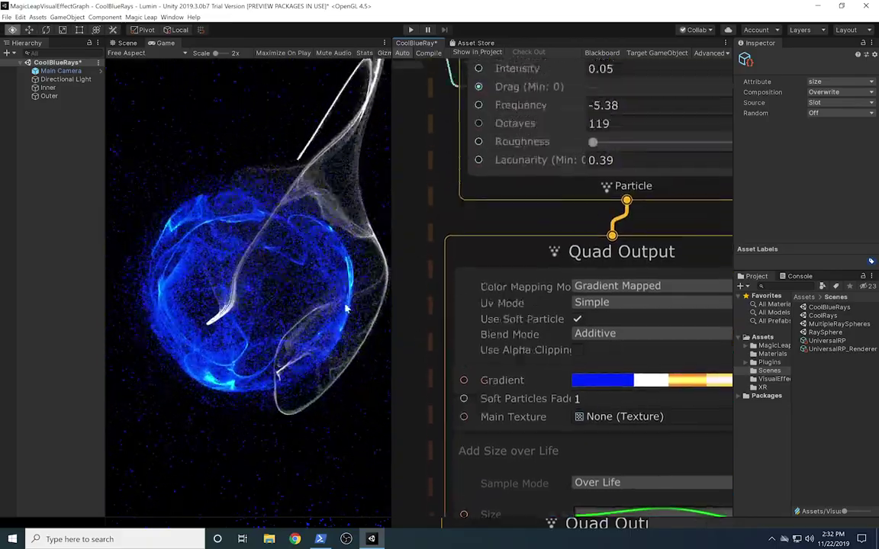
pyautogui.scroll(1, 389, 289)
pyautogui.scroll(1, 435, 230)
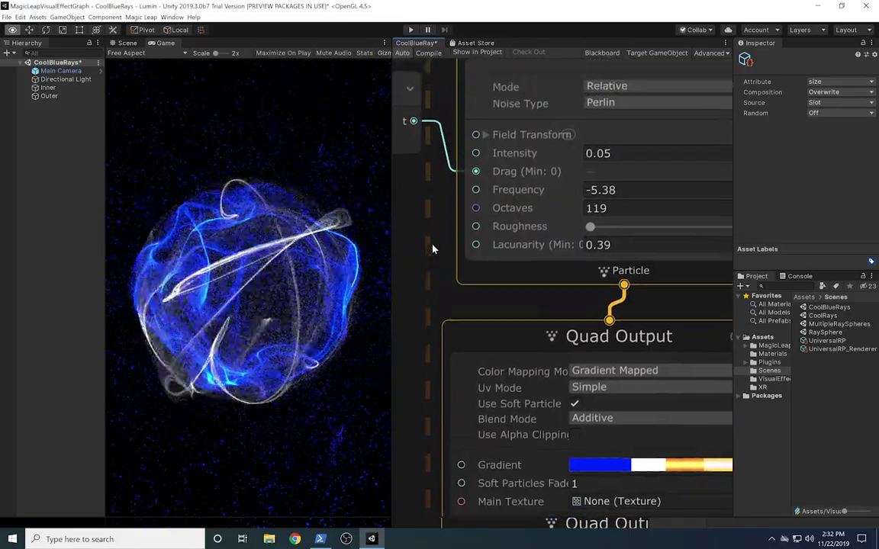
pyautogui.moveTo(558, 196); pyautogui.dragTo(580, 196)
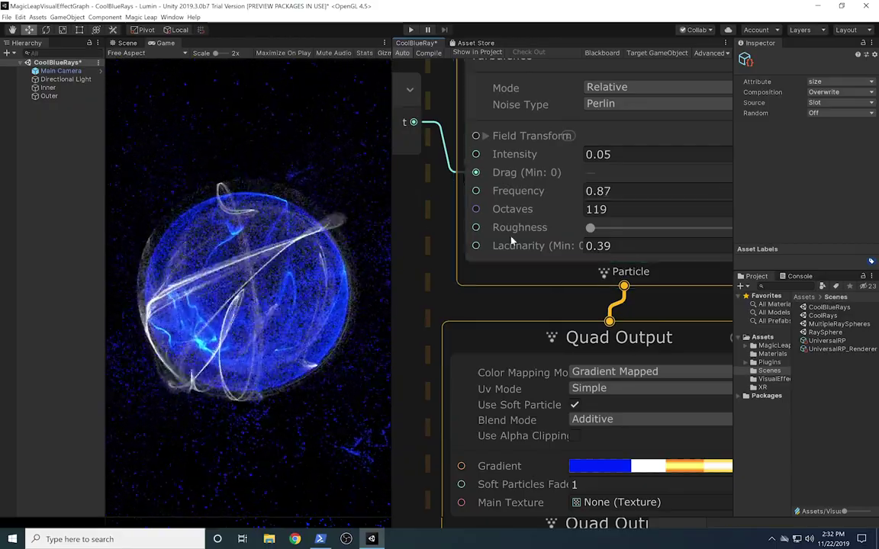
pyautogui.moveTo(559, 194); pyautogui.dragTo(553, 196)
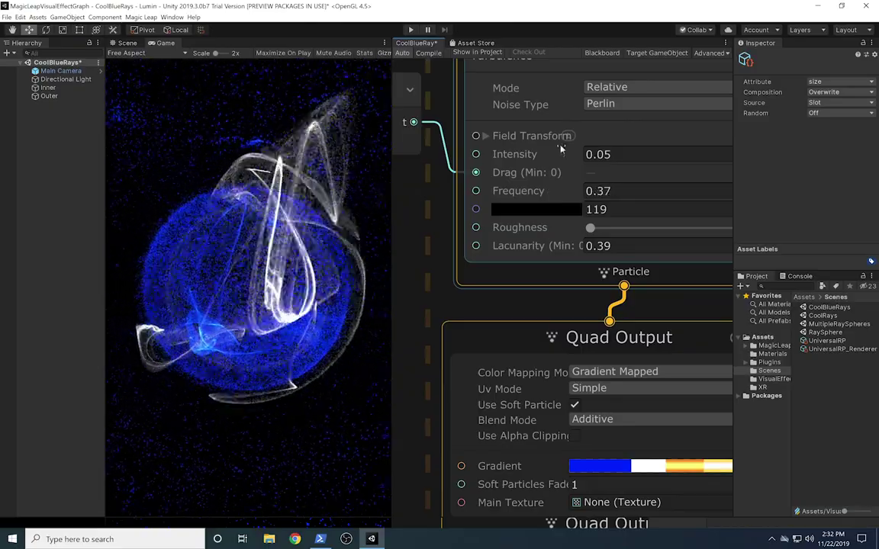
pyautogui.moveTo(432, 225); pyautogui.dragTo(438, 316, button='middle')
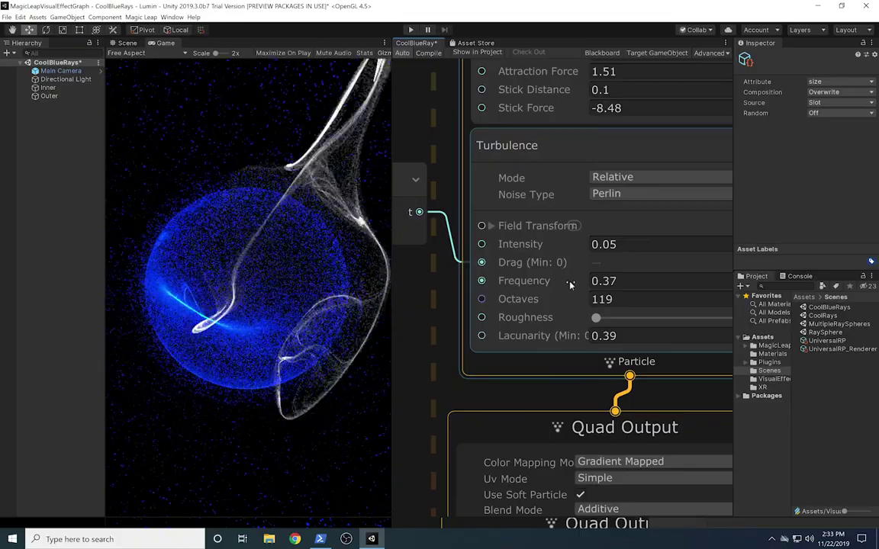
pyautogui.moveTo(572, 282); pyautogui.dragTo(592, 281)
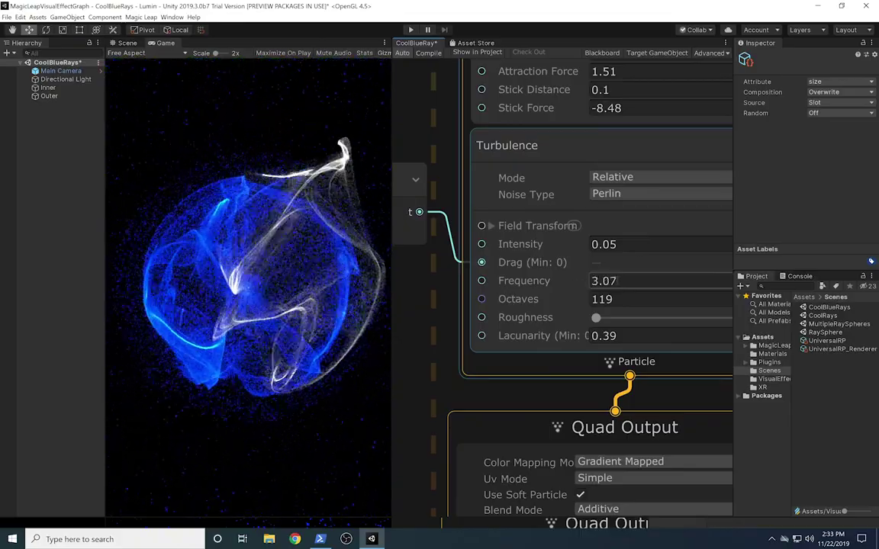
pyautogui.click(624, 281)
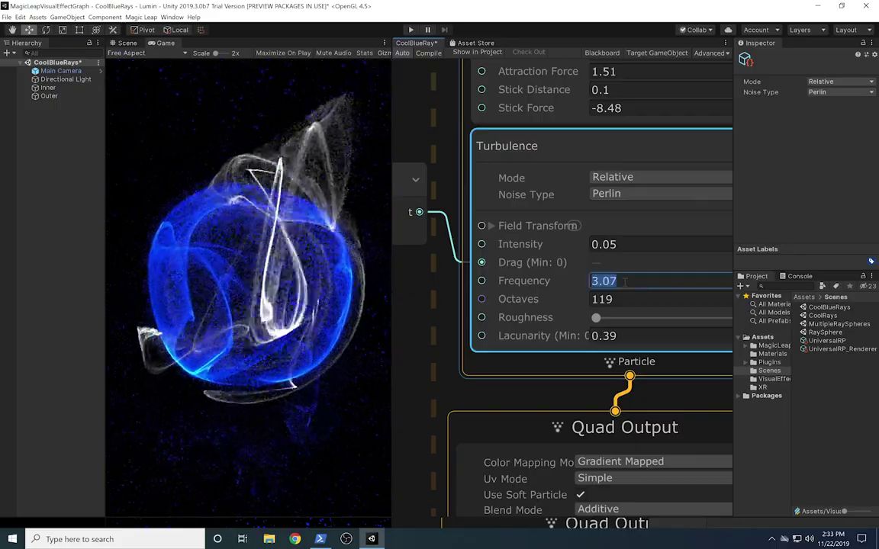
pyautogui.write('3.5')
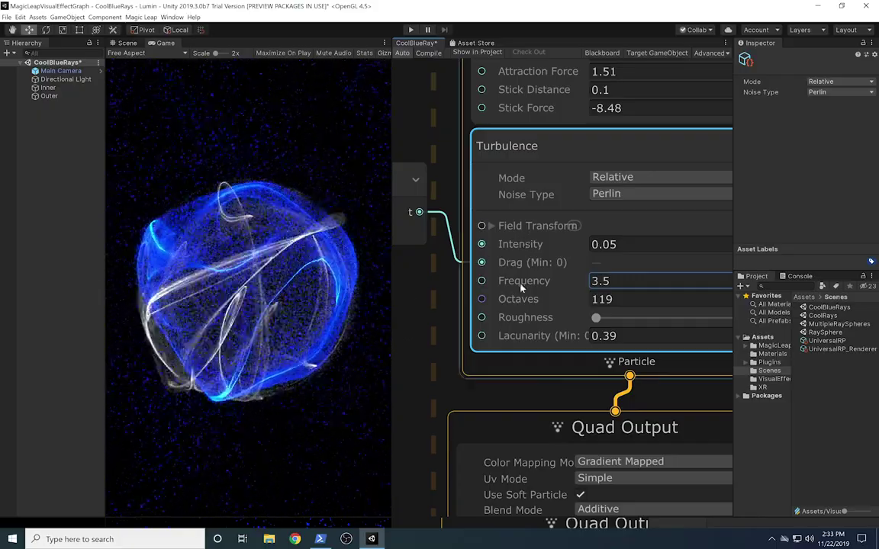
# - Try Turbulence intensities of 0.23 and -0.13, and return the intensity to 0.05
pyautogui.moveTo(525, 244); pyautogui.dragTo(535, 246)
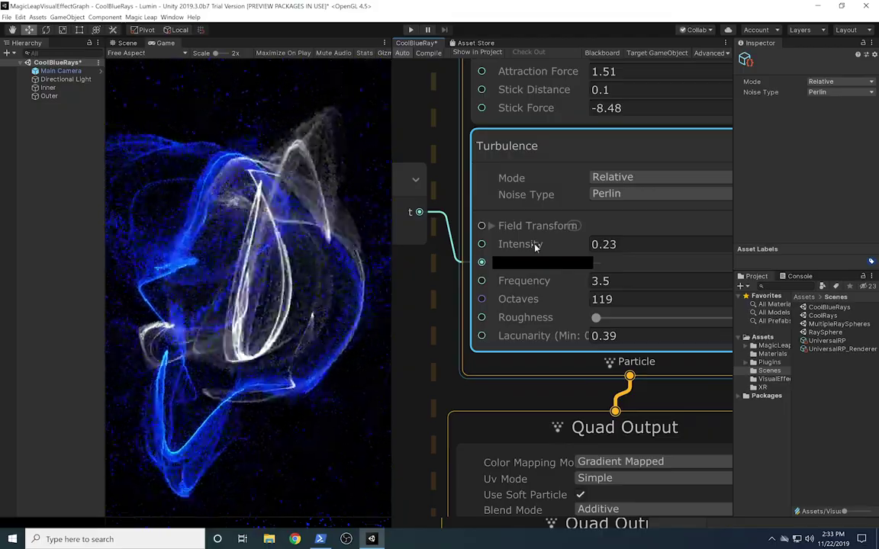
pyautogui.moveTo(534, 247); pyautogui.dragTo(530, 249)
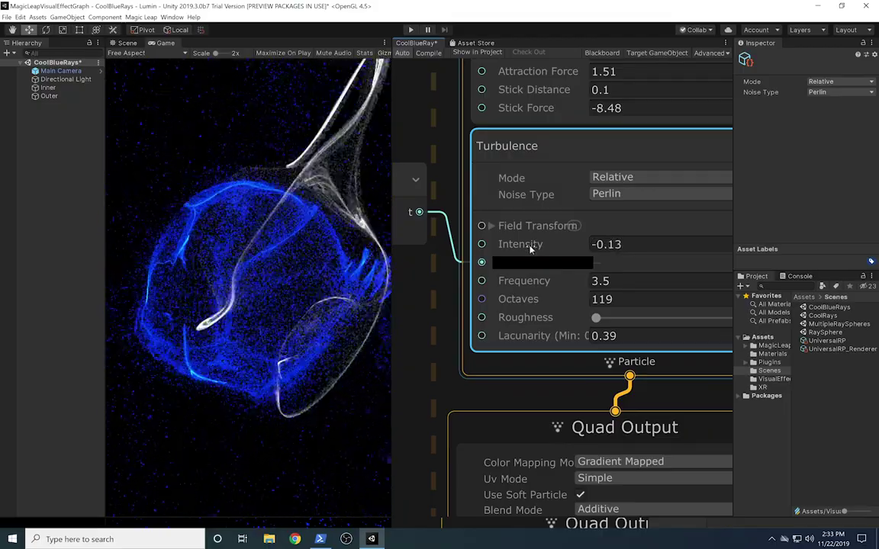
pyautogui.moveTo(531, 249); pyautogui.dragTo(528, 246)
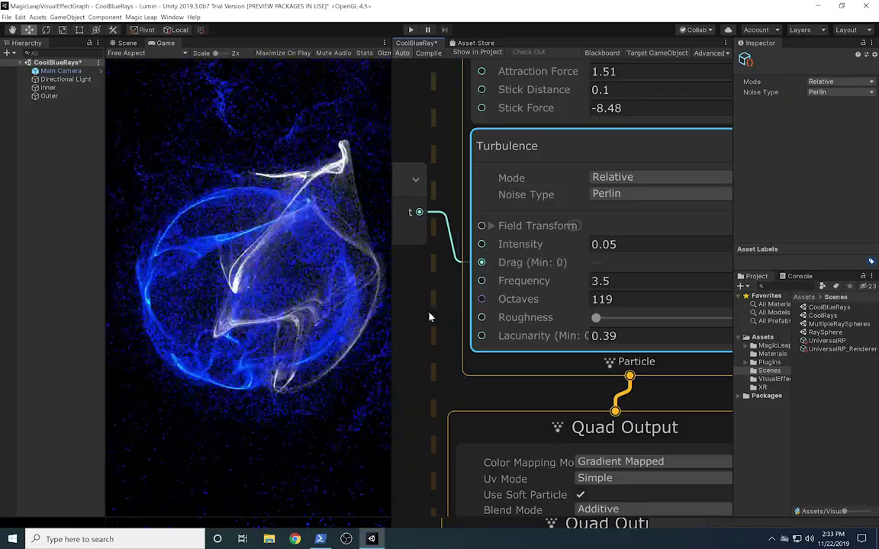
# - Set the Conform to Sphere radius in Update Particle to 0.07 and save the scene and effect graph
pyautogui.moveTo(449, 315); pyautogui.dragTo(526, 410, button='middle')
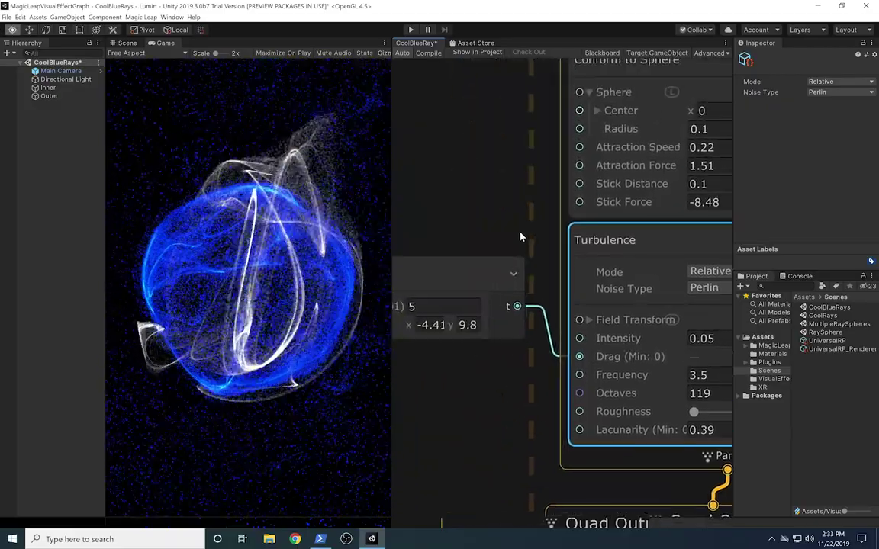
pyautogui.moveTo(468, 209); pyautogui.dragTo(450, 313, button='middle')
pyautogui.moveTo(460, 261); pyautogui.dragTo(562, 236, button='middle')
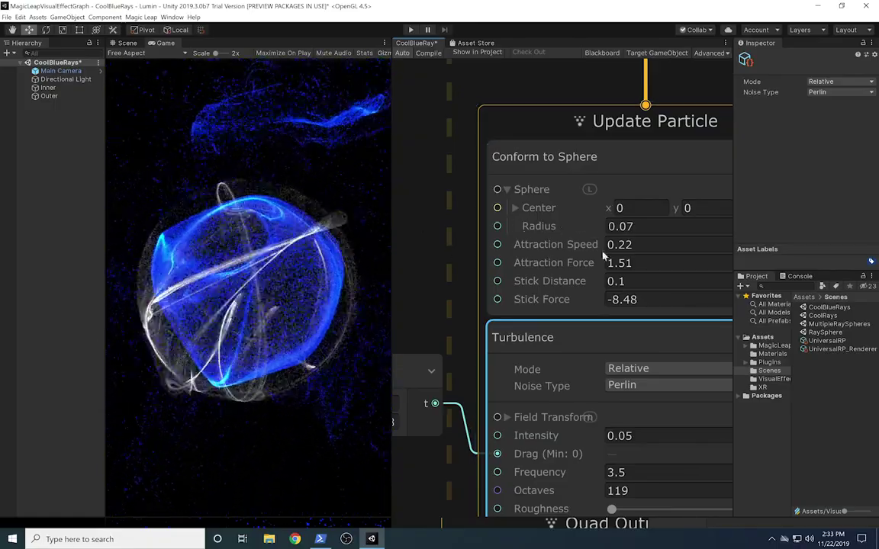
pyautogui.moveTo(442, 297); pyautogui.dragTo(443, 363, button='middle')
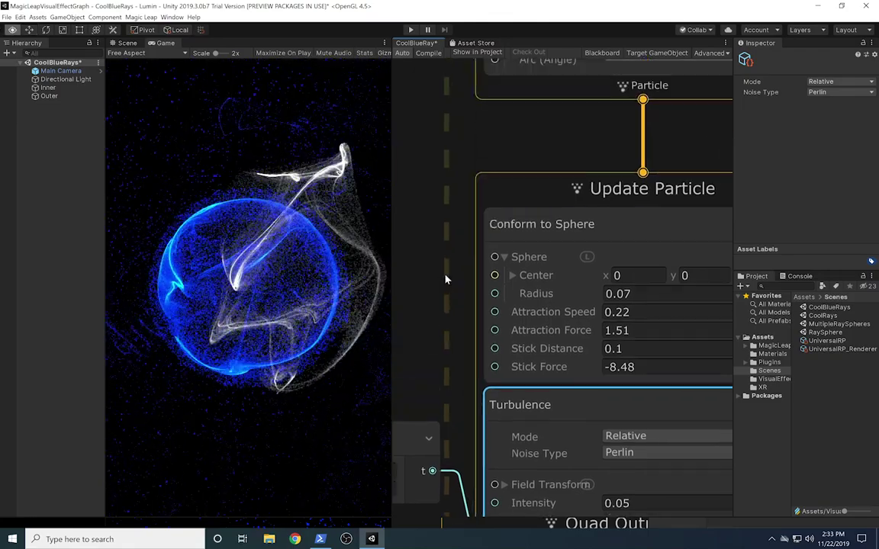
pyautogui.moveTo(427, 180); pyautogui.dragTo(432, 297, button='middle')
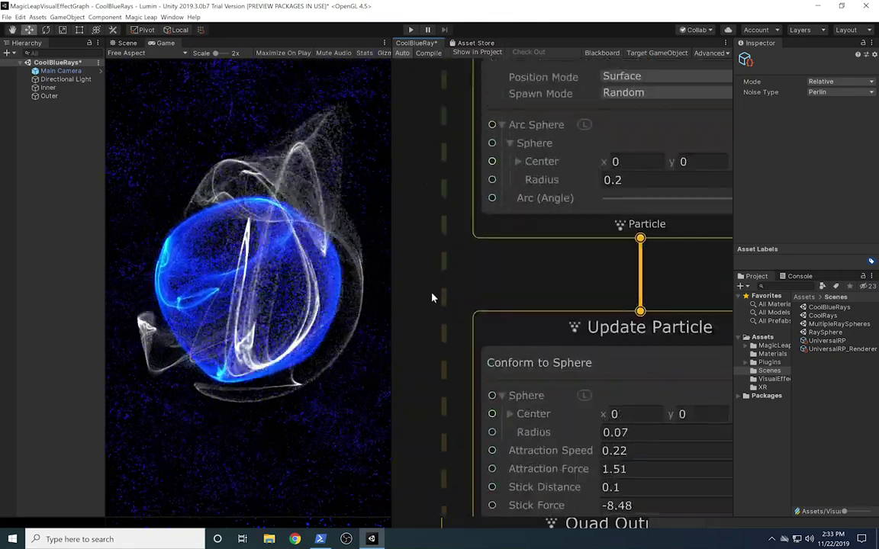
pyautogui.hotkey('ctrl', 's')
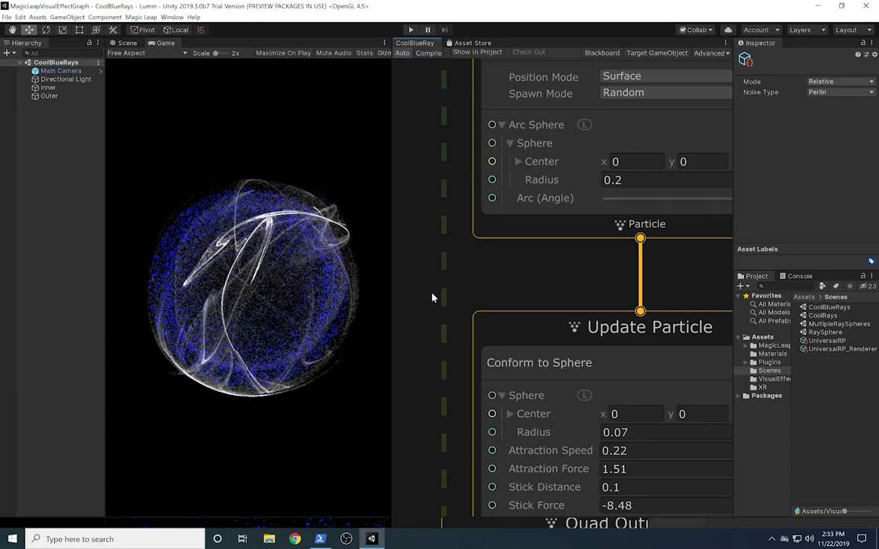